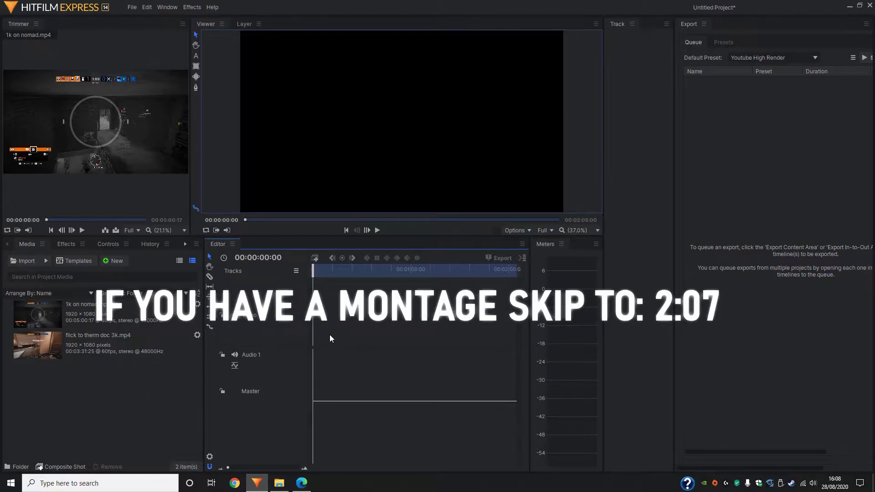
Place flick to therm doc 3k.mp4 at the start of the timeline and remove everything after 00:01:32:13.
{"action": "left_click_drag", "start_coordinate": [151, 345], "coordinate": [315, 327]}
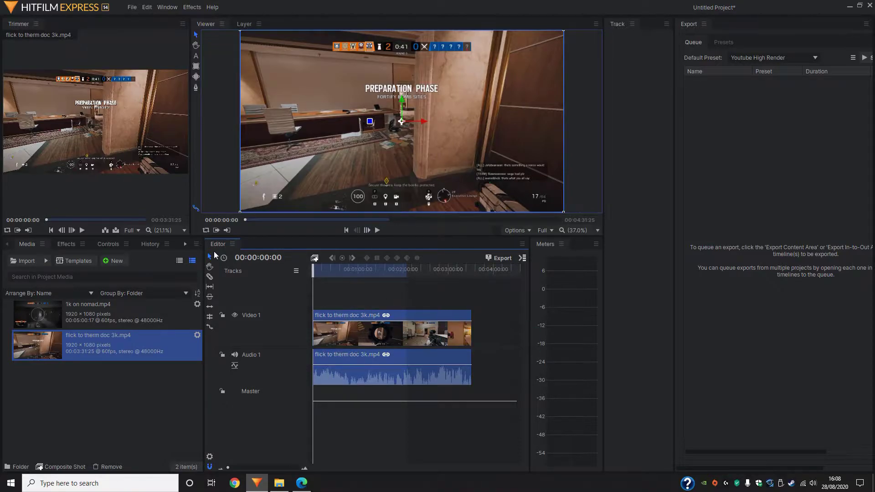
{"action": "left_click", "coordinate": [378, 230]}
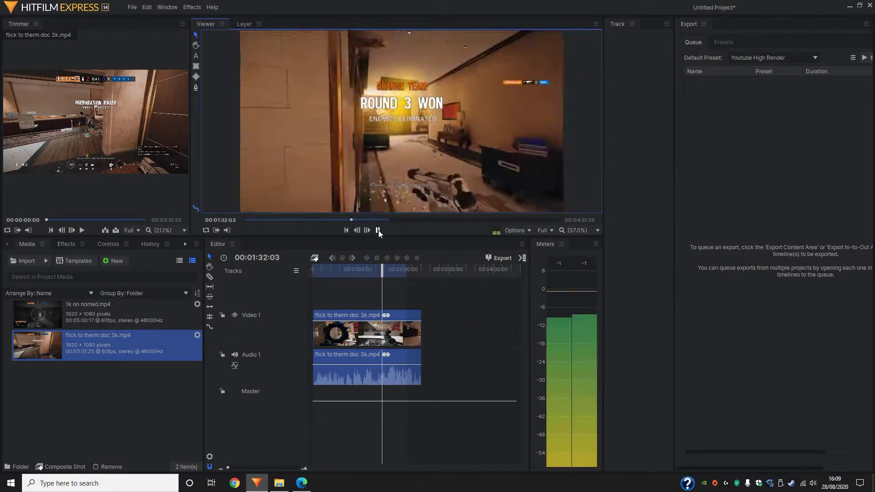
{"action": "left_click", "coordinate": [377, 231]}
{"action": "key", "text": "c"}
{"action": "left_click", "coordinate": [382, 314]}
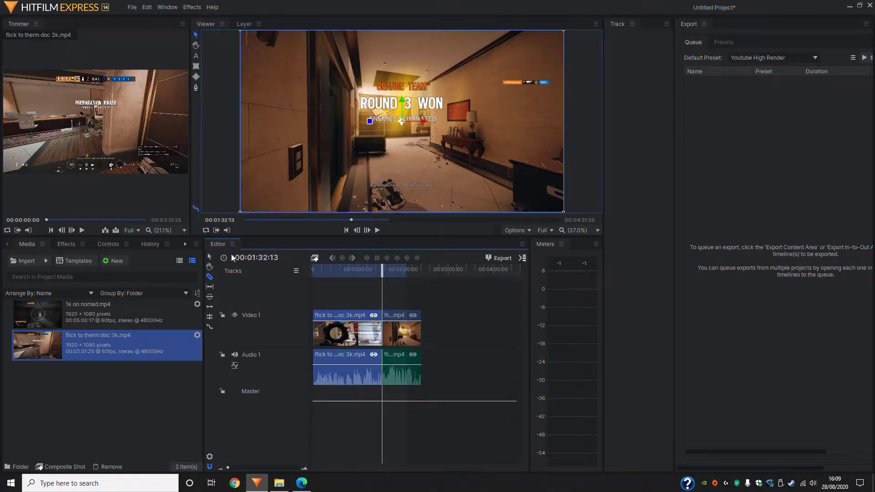
{"action": "left_click", "coordinate": [401, 330]}
{"action": "key", "text": "Delete"}
{"action": "left_click_drag", "start_coordinate": [383, 272], "coordinate": [304, 288]}
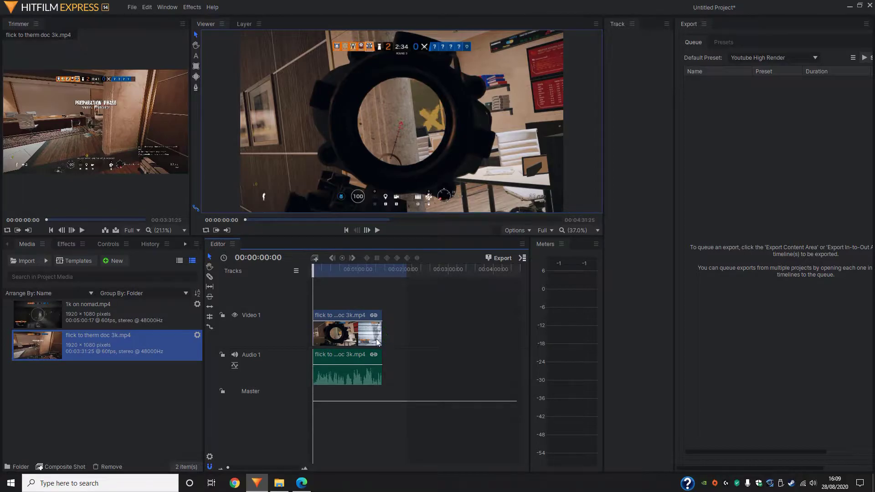
Append 1k on nomad.mp4 to the timeline and cut it down to a short moment directly after the first clip.
{"action": "left_click_drag", "start_coordinate": [80, 318], "coordinate": [383, 326]}
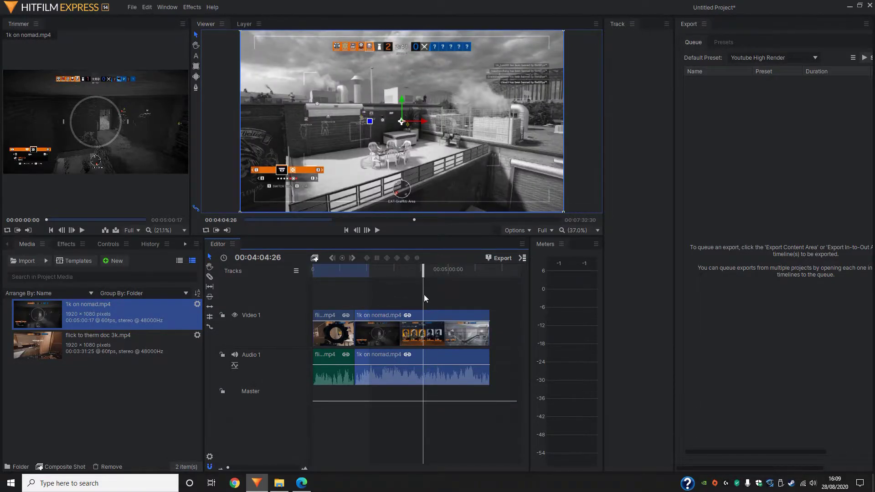
{"action": "left_click_drag", "start_coordinate": [431, 269], "coordinate": [468, 272]}
{"action": "left_click", "coordinate": [378, 230]}
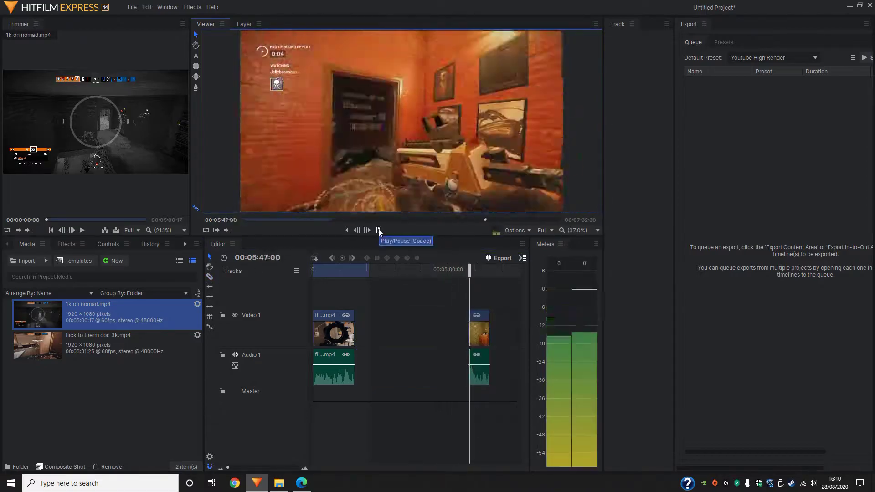
{"action": "left_click_drag", "start_coordinate": [472, 271], "coordinate": [470, 271]}
{"action": "left_click_drag", "start_coordinate": [255, 467], "coordinate": [229, 468]}
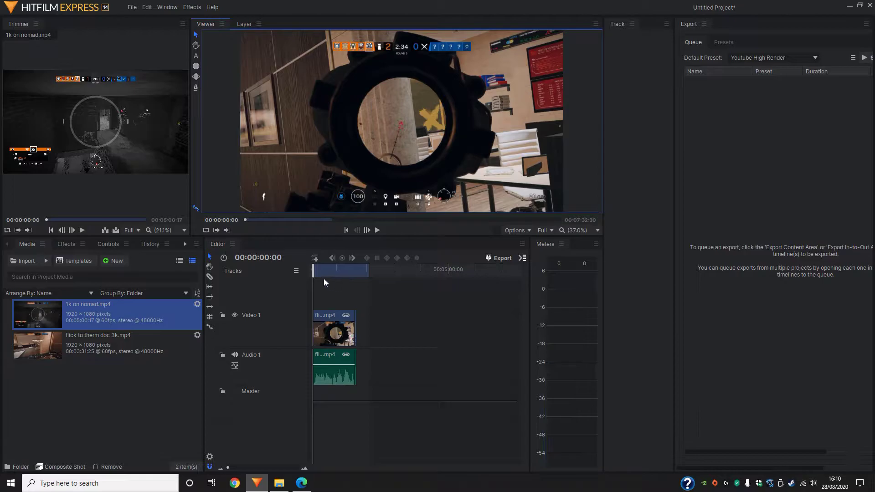
Play the first clip through its opening kills and slice it at 00:00:15:27.
{"action": "left_click", "coordinate": [378, 230]}
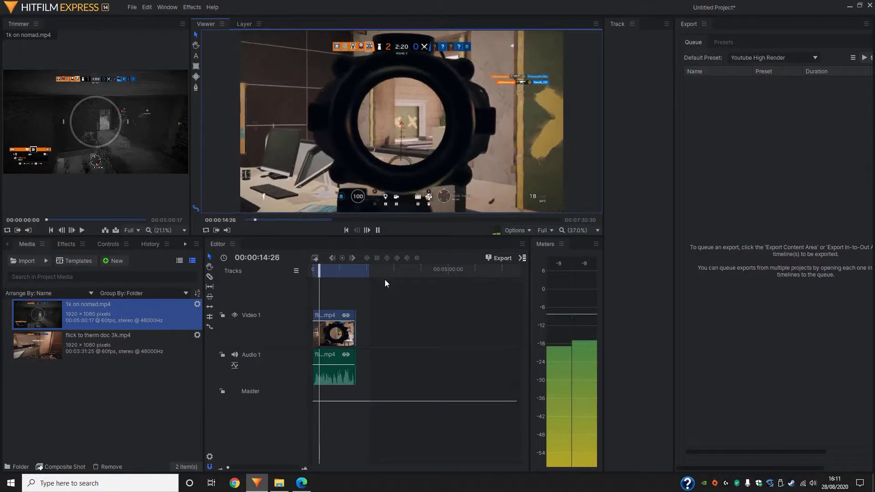
{"action": "left_click", "coordinate": [378, 231]}
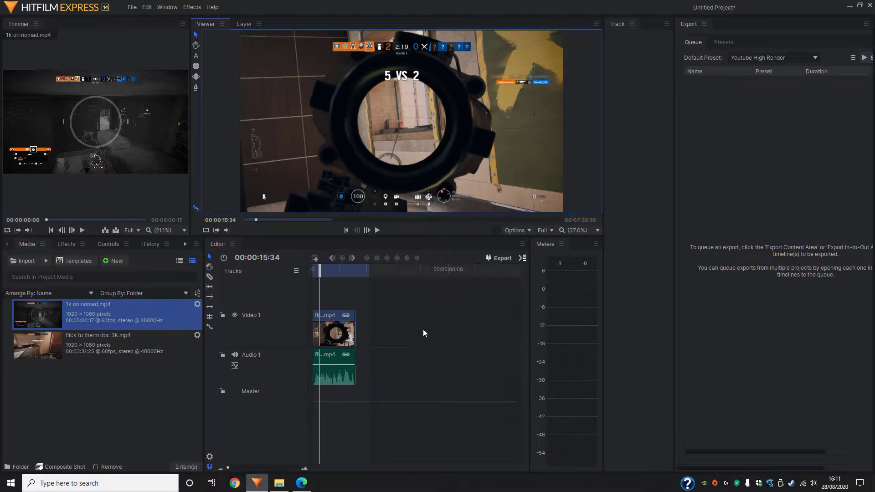
{"action": "left_click_drag", "start_coordinate": [228, 467], "coordinate": [230, 470]}
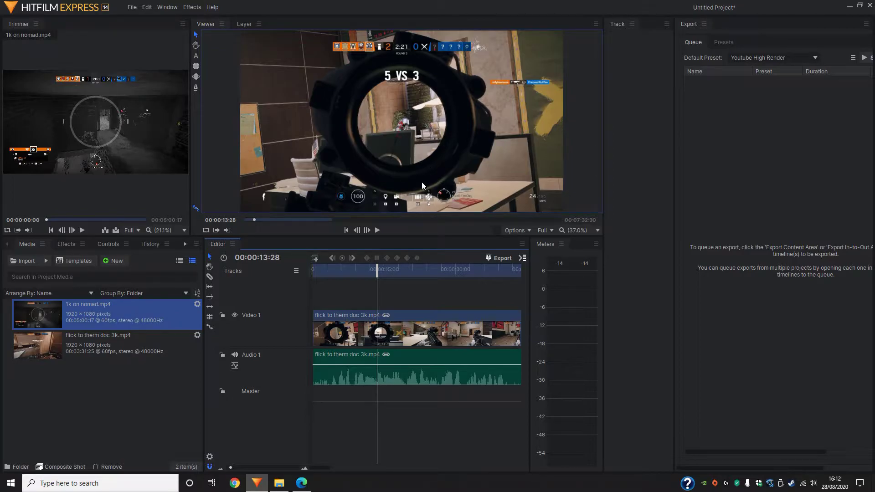
{"action": "left_click", "coordinate": [378, 231]}
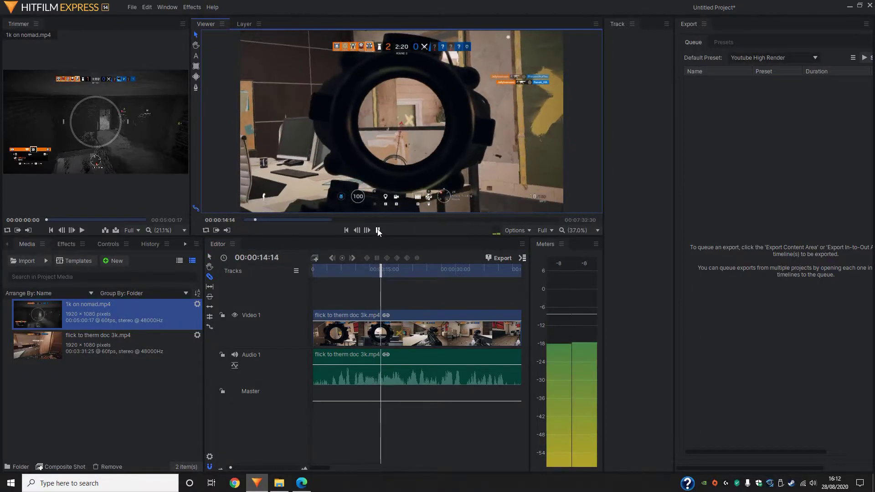
{"action": "left_click", "coordinate": [377, 231]}
{"action": "scroll", "coordinate": [415, 273], "scroll_direction": "up", "scroll_amount": 3}
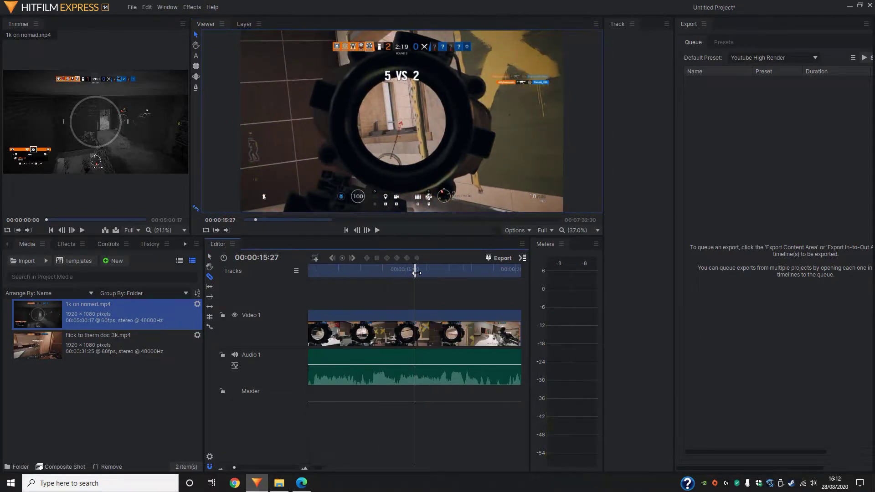
{"action": "left_click", "coordinate": [418, 317]}
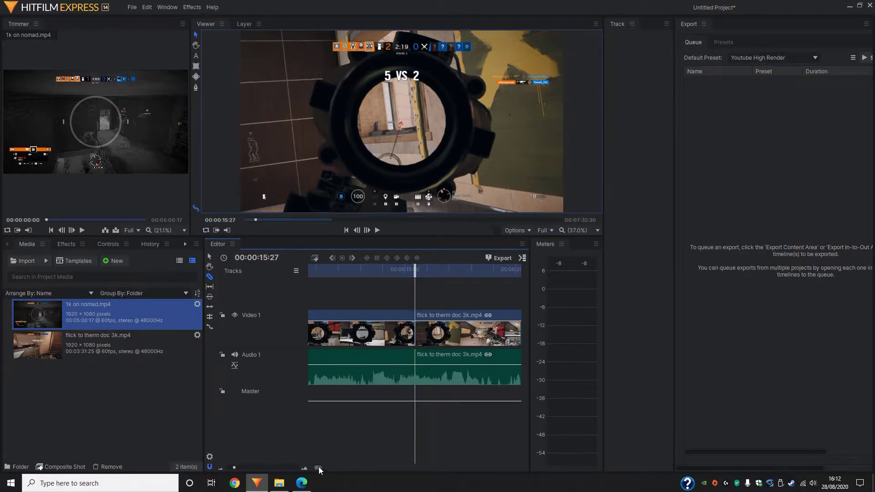
Slice the second piece of the first clip at 00:01:24:21 and delete the section before that cut.
{"action": "key", "text": "minus"}
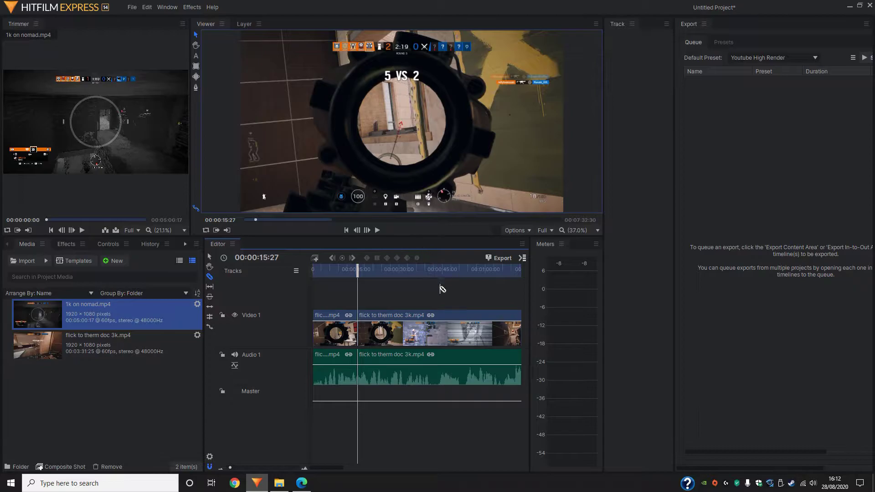
{"action": "left_click", "coordinate": [487, 272]}
{"action": "left_click_drag", "start_coordinate": [489, 276], "coordinate": [405, 279]}
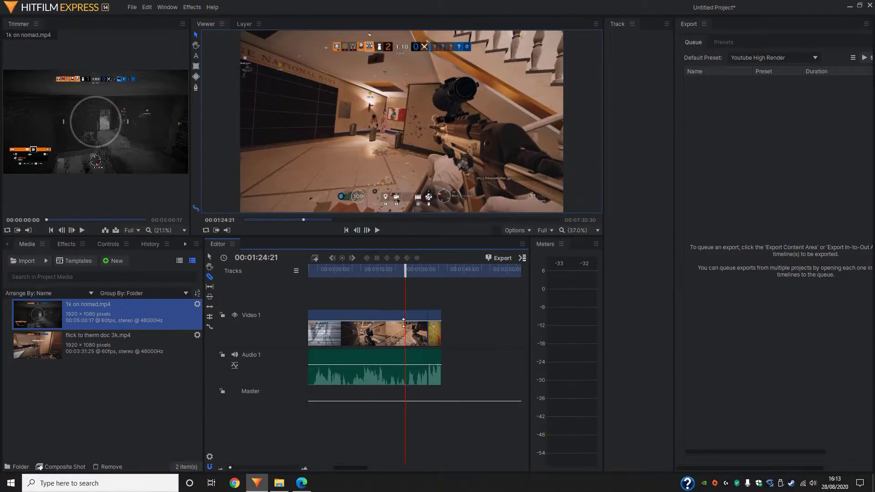
{"action": "left_click", "coordinate": [406, 317]}
{"action": "left_click", "coordinate": [210, 257]}
{"action": "left_click", "coordinate": [386, 340]}
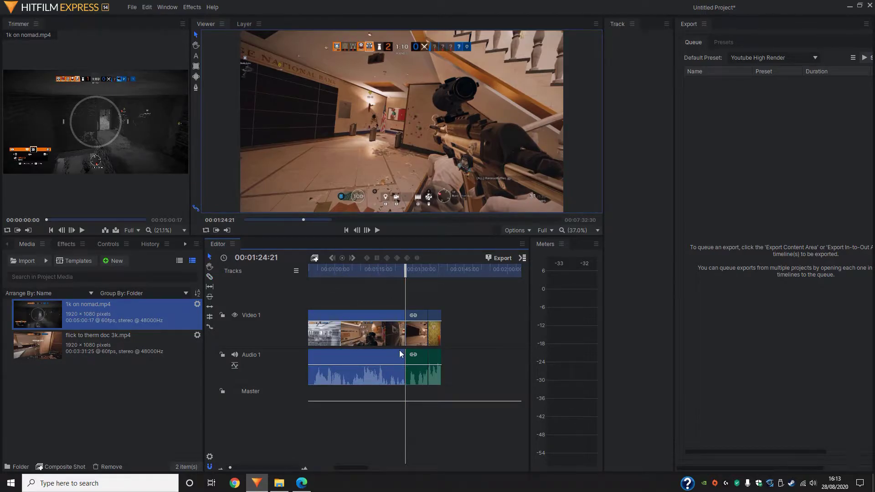
{"action": "key", "text": "Delete"}
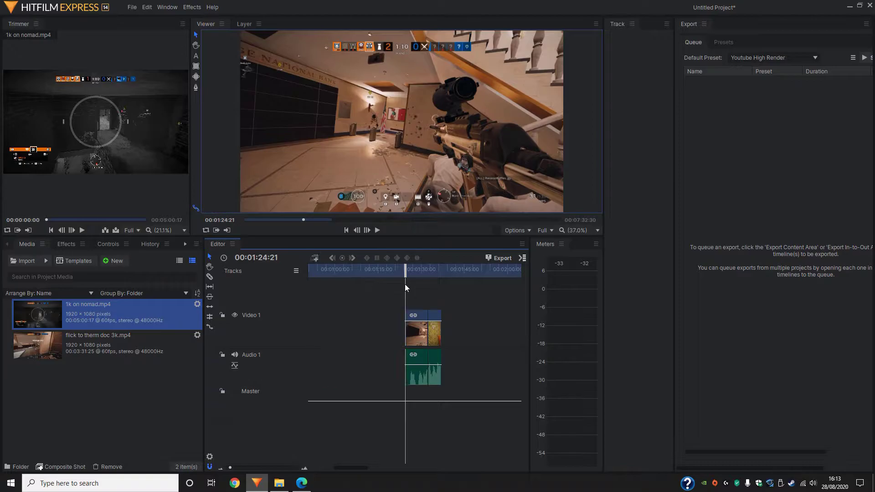
Move the two remaining clips together up against the end of the first piece to close the gap.
{"action": "left_click_drag", "start_coordinate": [405, 287], "coordinate": [474, 359]}
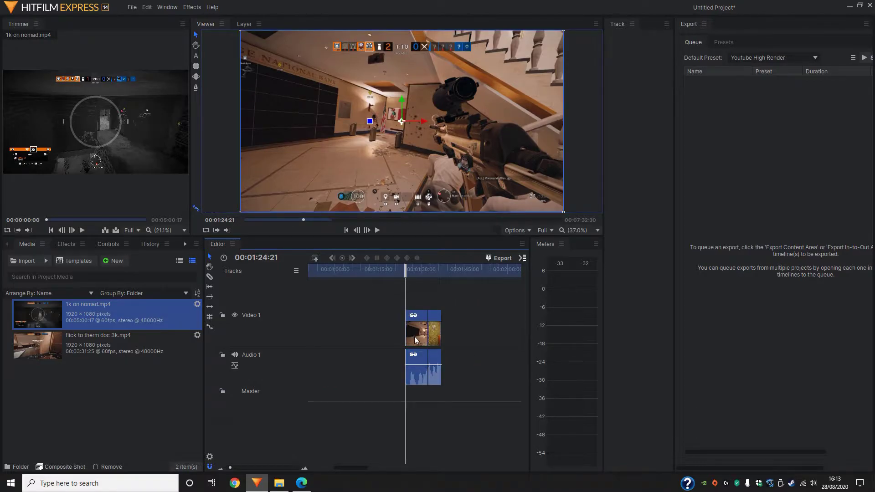
{"action": "left_click_drag", "start_coordinate": [415, 338], "coordinate": [353, 329]}
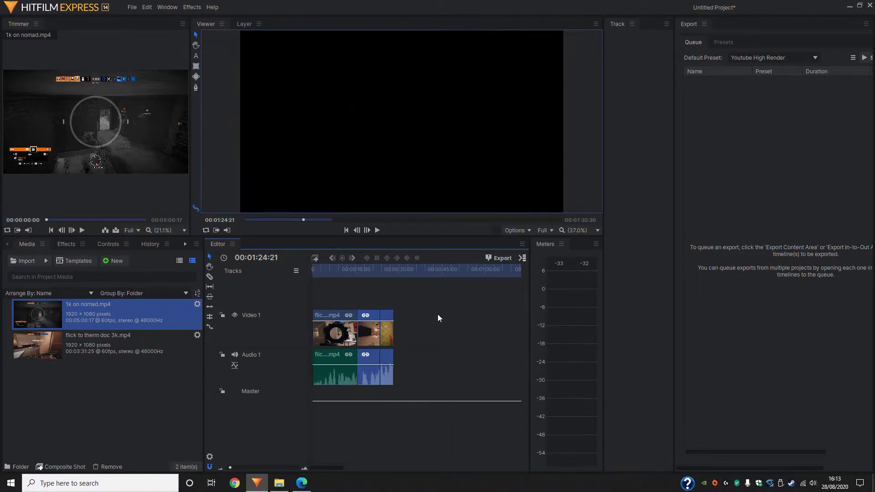
{"action": "left_click", "coordinate": [372, 277]}
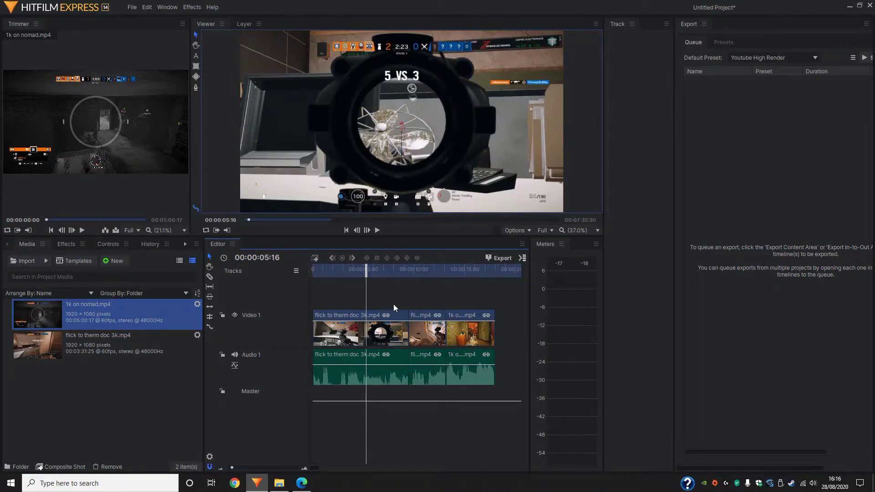
Make a composite shot from the first flick to therm doc 3k.mp4 clip, taking its properties from the editor sequence.
{"action": "left_click", "coordinate": [390, 338]}
{"action": "right_click", "coordinate": [389, 338]}
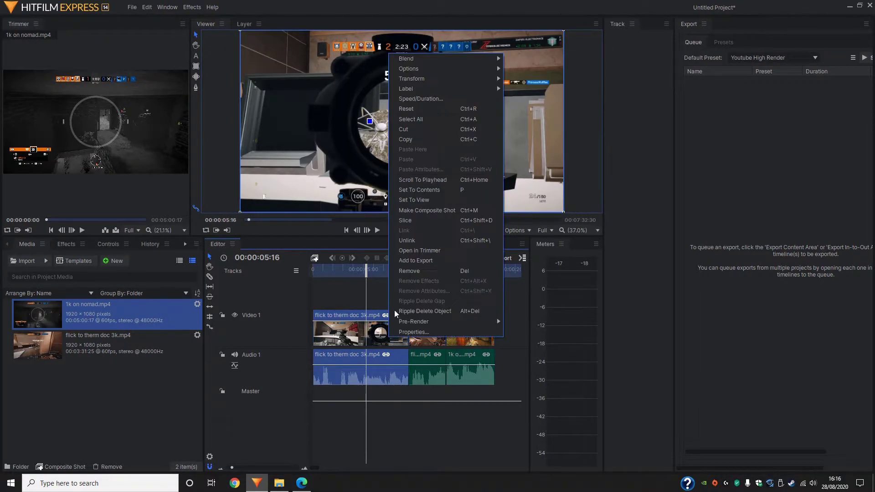
{"action": "left_click", "coordinate": [451, 206]}
{"action": "left_click", "coordinate": [479, 224]}
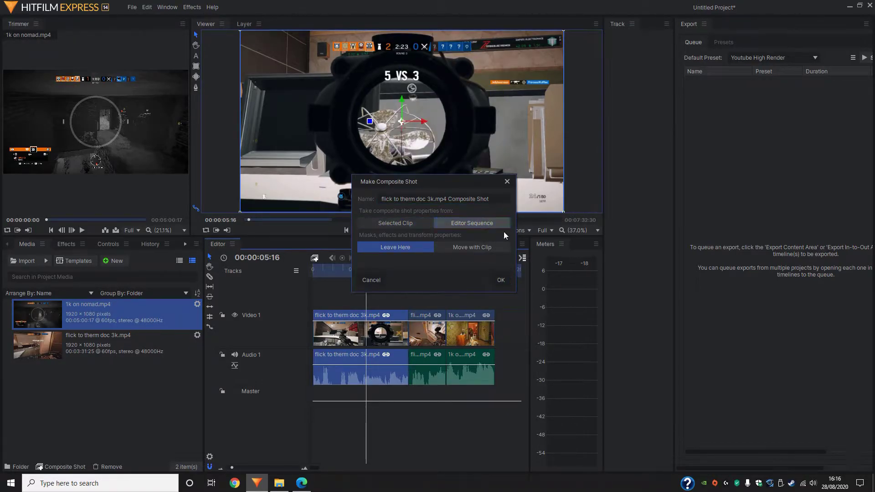
{"action": "left_click", "coordinate": [501, 280]}
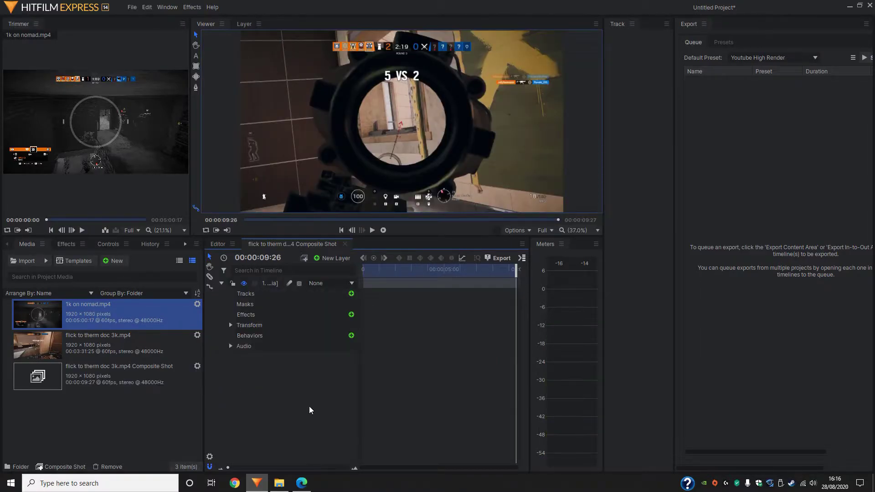
Add the Shake effect to the composite shot's video layer.
{"action": "left_click", "coordinate": [351, 314]}
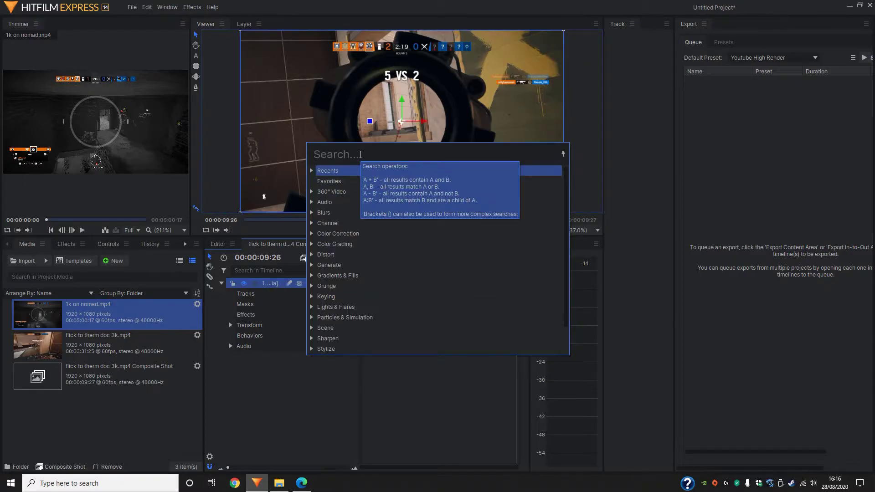
{"action": "type", "text": "shake"}
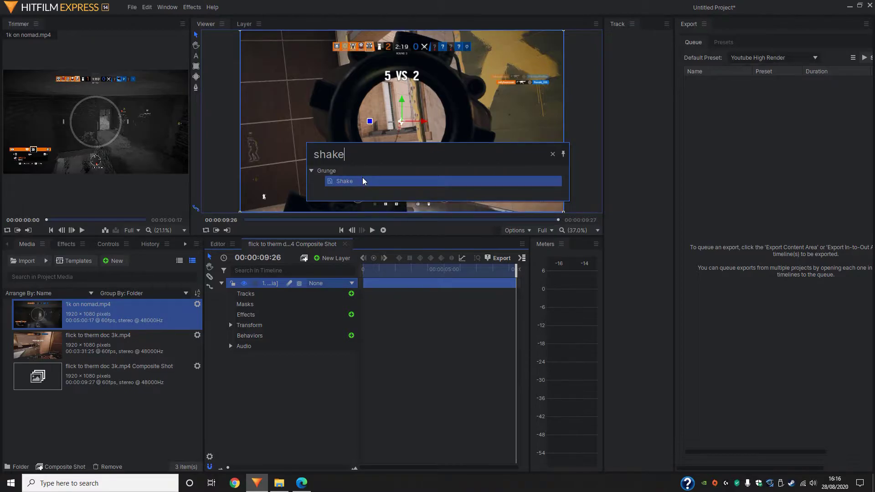
{"action": "double_click", "coordinate": [363, 182]}
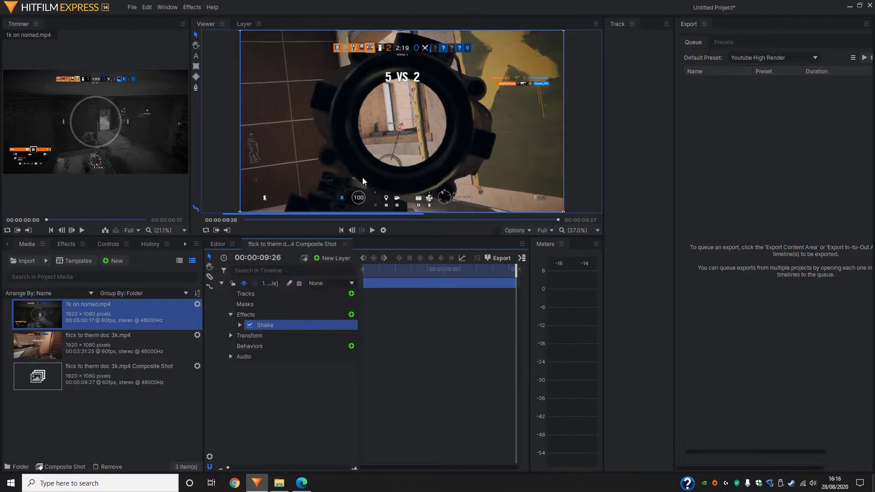
Set the Shake effect's Amount to 0.0 and keyframe it at the end of the shot.
{"action": "left_click", "coordinate": [239, 325]}
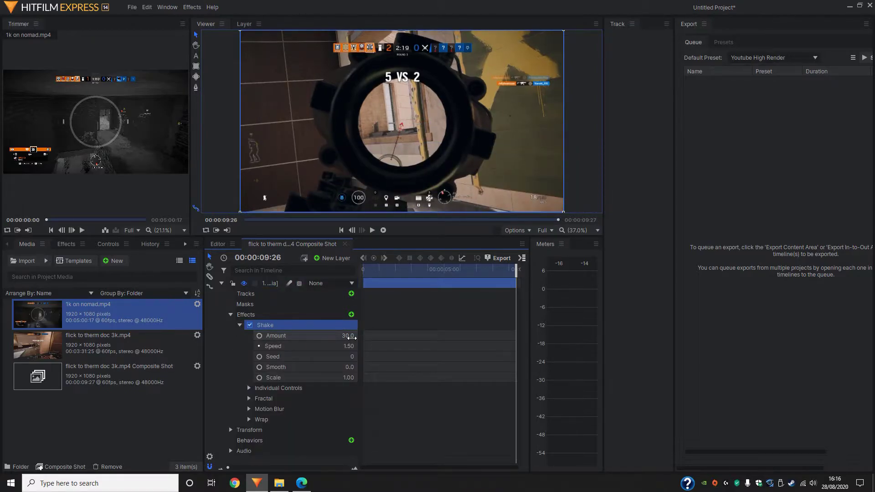
{"action": "left_click_drag", "start_coordinate": [352, 337], "coordinate": [273, 337]}
{"action": "left_click", "coordinate": [259, 336]}
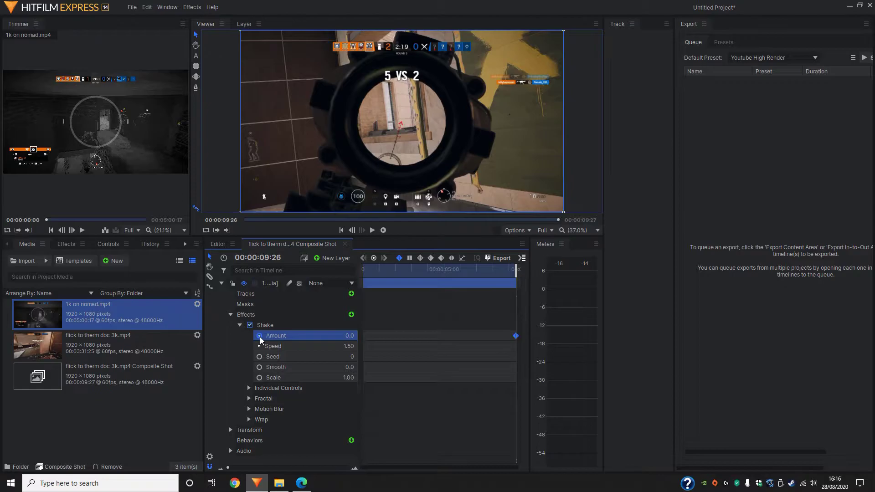
Move the Shake Amount keyframe to slightly before the shot's end and place the playhead ahead of it at 00:00:08:05.
{"action": "left_click_drag", "start_coordinate": [515, 336], "coordinate": [490, 336]}
{"action": "left_click", "coordinate": [492, 322]}
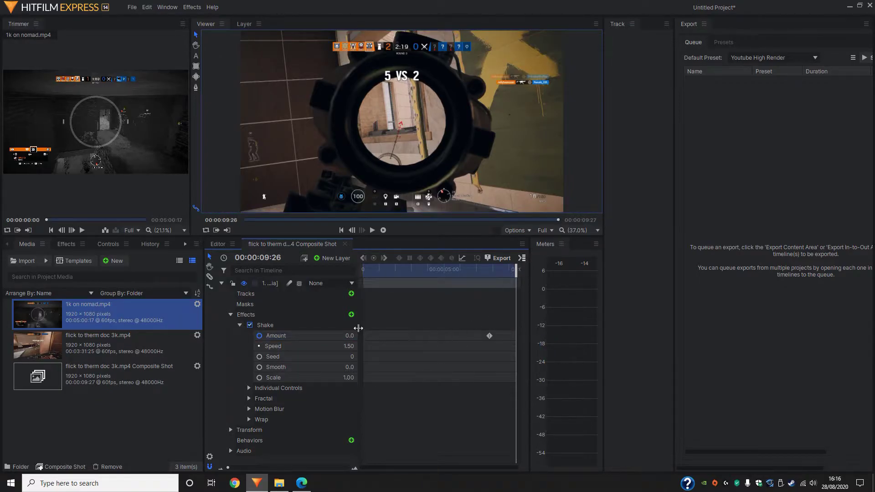
{"action": "left_click", "coordinate": [488, 336]}
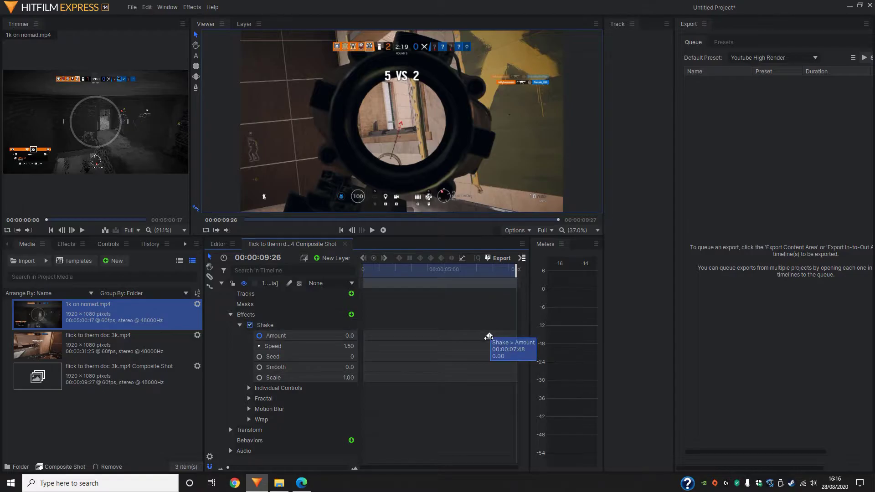
{"action": "left_click_drag", "start_coordinate": [512, 270], "coordinate": [504, 334]}
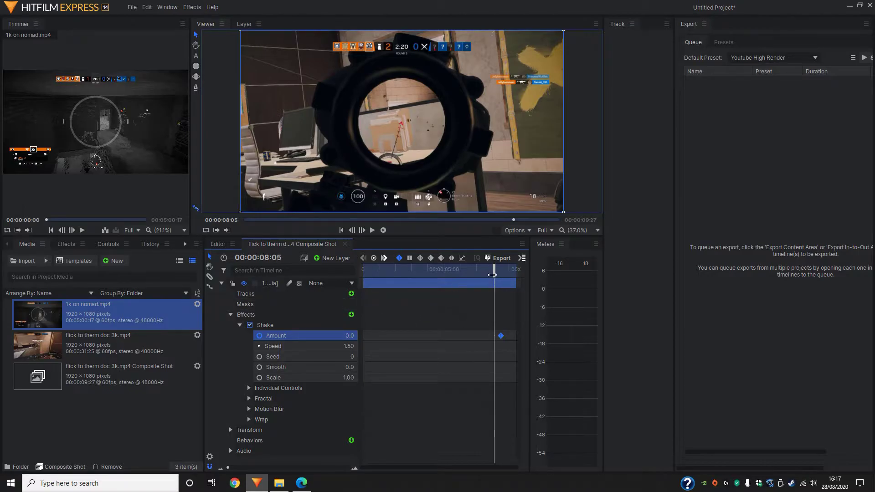
{"action": "left_click", "coordinate": [507, 349]}
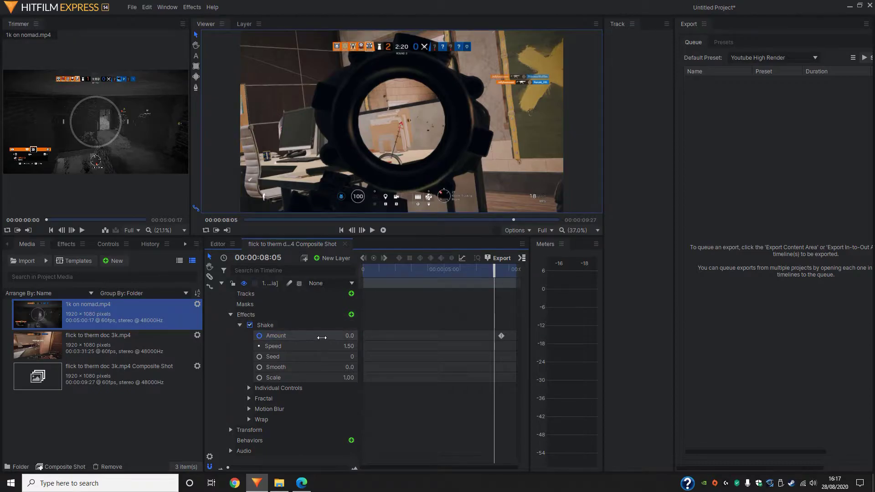
In the Shake effect's Individual Controls, set X Shake to 2.00 and the other two shake values to 0.00.
{"action": "left_click", "coordinate": [248, 389]}
{"action": "scroll", "coordinate": [319, 401], "scroll_direction": "down", "scroll_amount": 1}
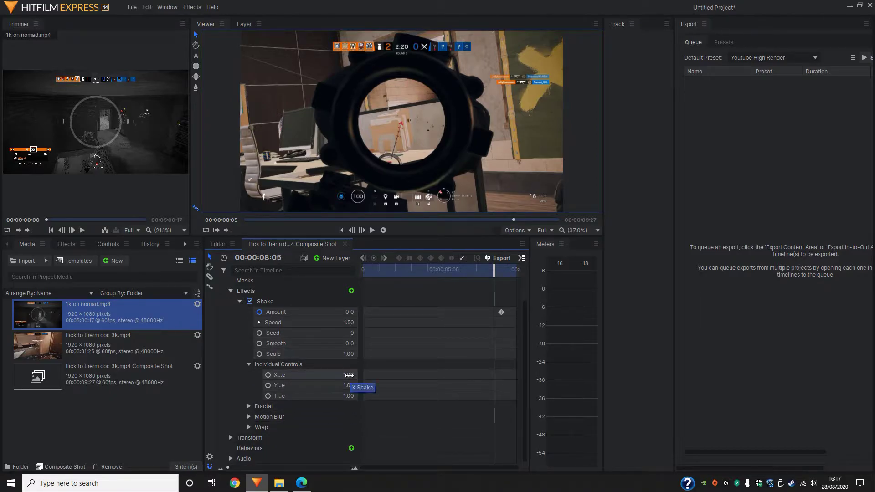
{"action": "left_click_drag", "start_coordinate": [348, 375], "coordinate": [360, 374]}
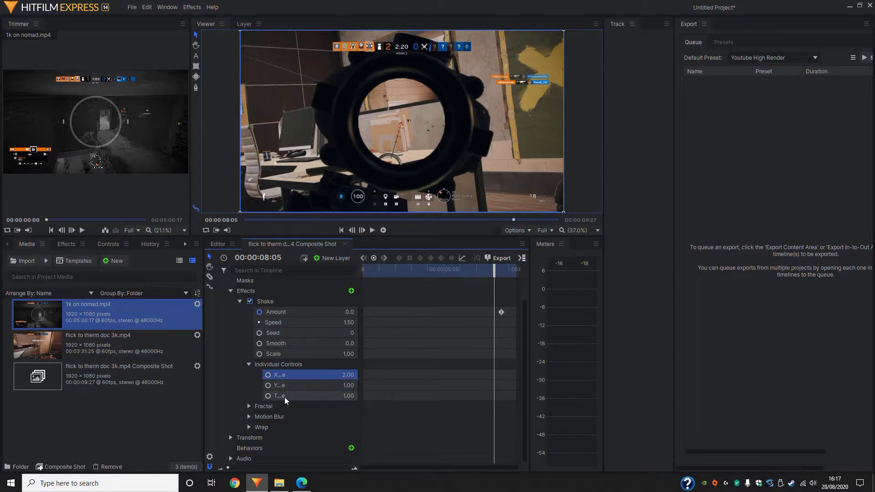
{"action": "mouse_move", "coordinate": [347, 395]}
{"action": "left_mouse_down"}
{"action": "mouse_move", "coordinate": [335, 395]}
{"action": "mouse_move", "coordinate": [337, 385]}
{"action": "left_mouse_up"}
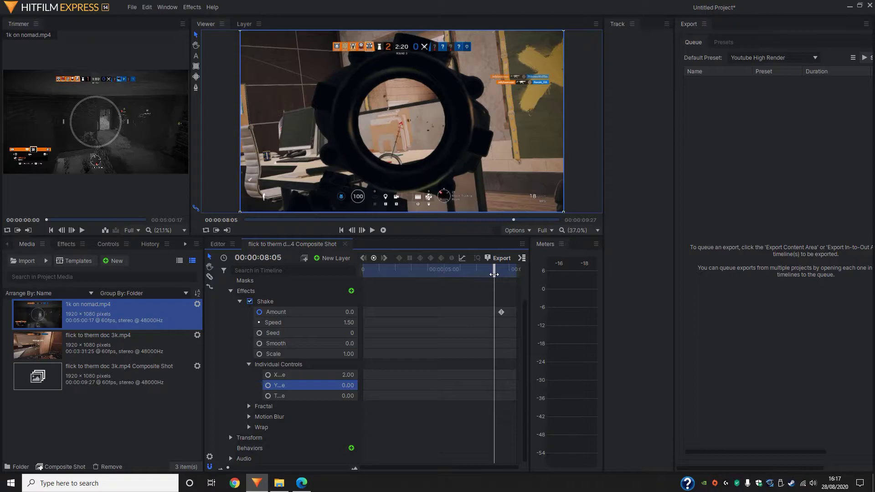
Keyframe the Shake Amount at 1024.0 on the shot's last frame and move the 0.0 keyframe closer to the end.
{"action": "key", "text": "space"}
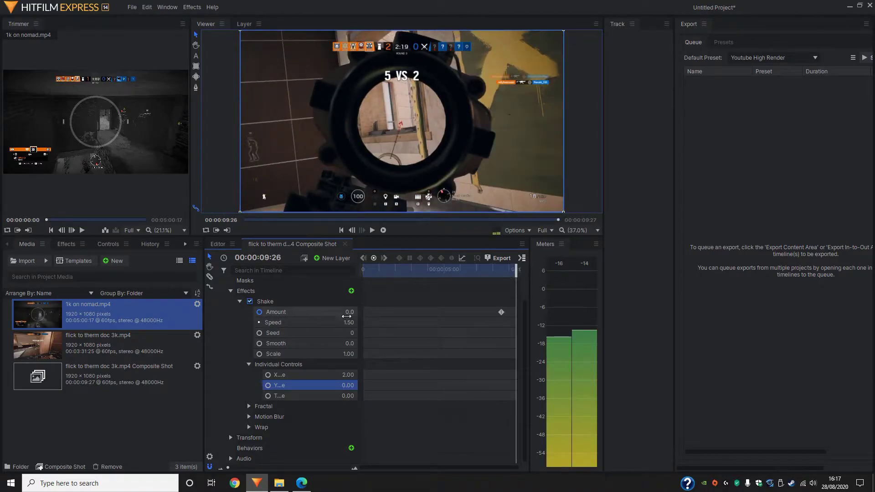
{"action": "left_click_drag", "start_coordinate": [349, 312], "coordinate": [515, 311]}
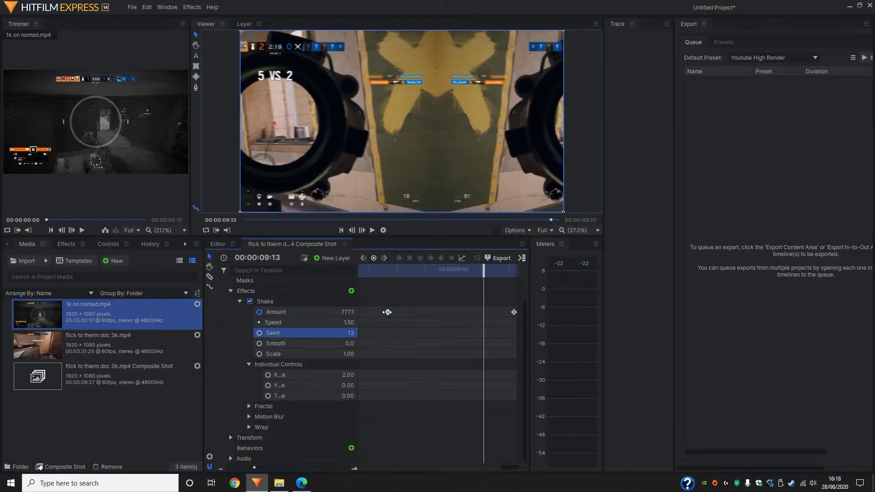
{"action": "left_click_drag", "start_coordinate": [385, 312], "coordinate": [432, 311]}
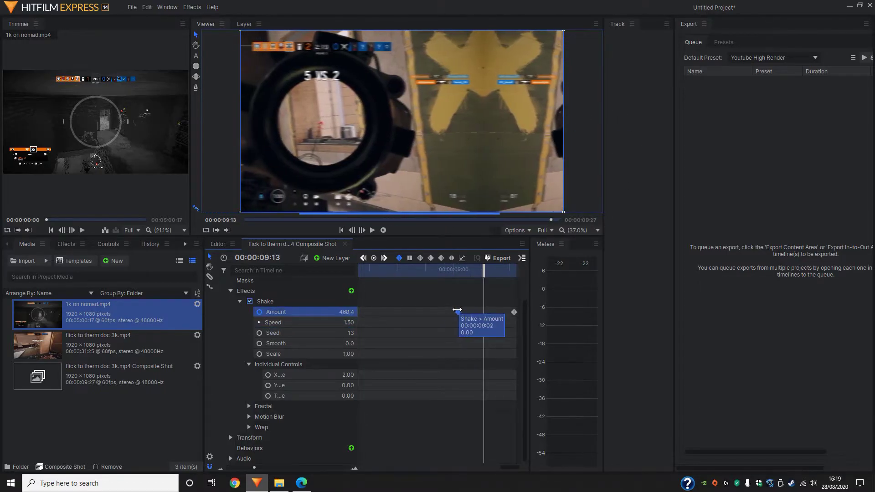
{"action": "left_click_drag", "start_coordinate": [457, 310], "coordinate": [478, 312]}
Play back the shake at the end of the composite shot and the cut into the second clip in the editor timeline.
{"action": "key", "text": "space"}
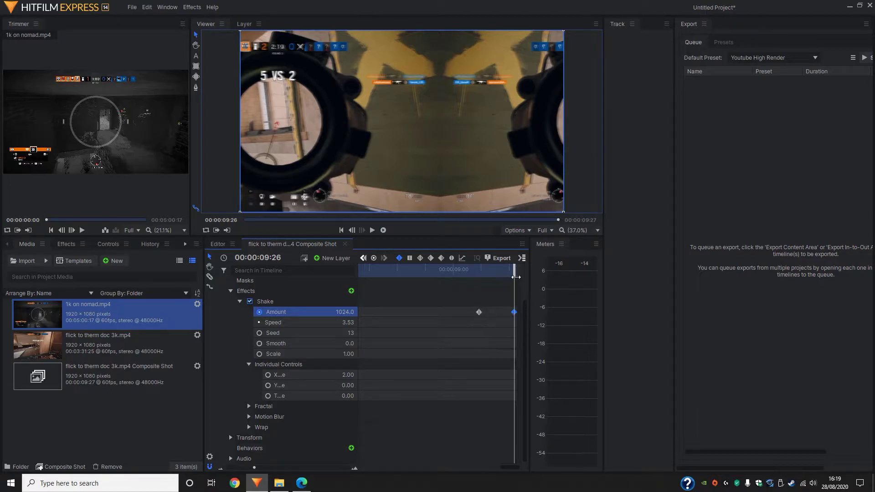
{"action": "left_click_drag", "start_coordinate": [514, 272], "coordinate": [472, 282]}
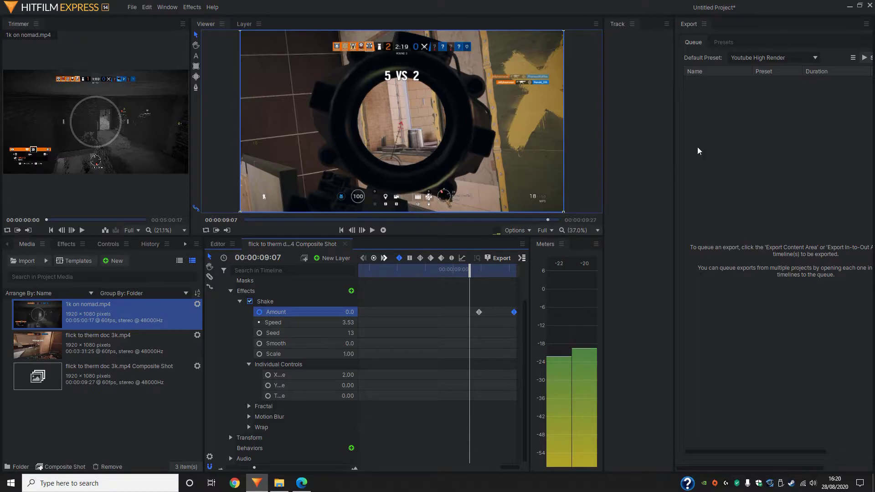
{"action": "left_click_drag", "start_coordinate": [469, 267], "coordinate": [540, 270]}
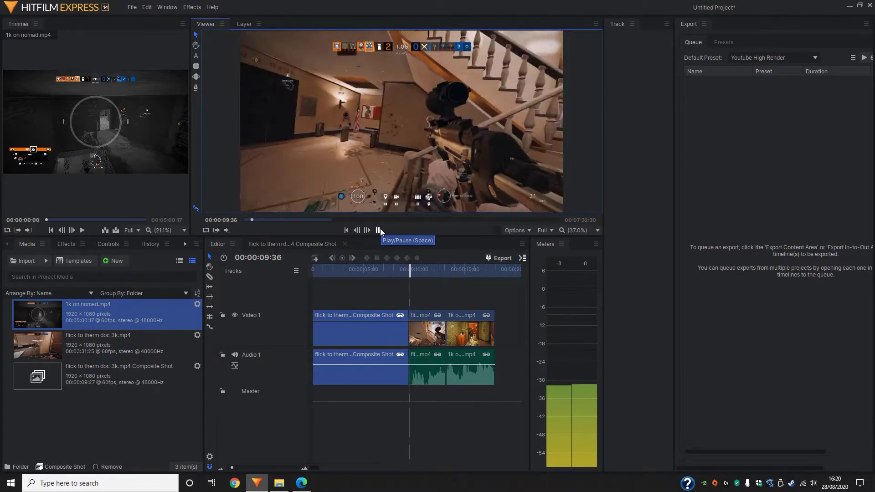
{"action": "left_click", "coordinate": [378, 230]}
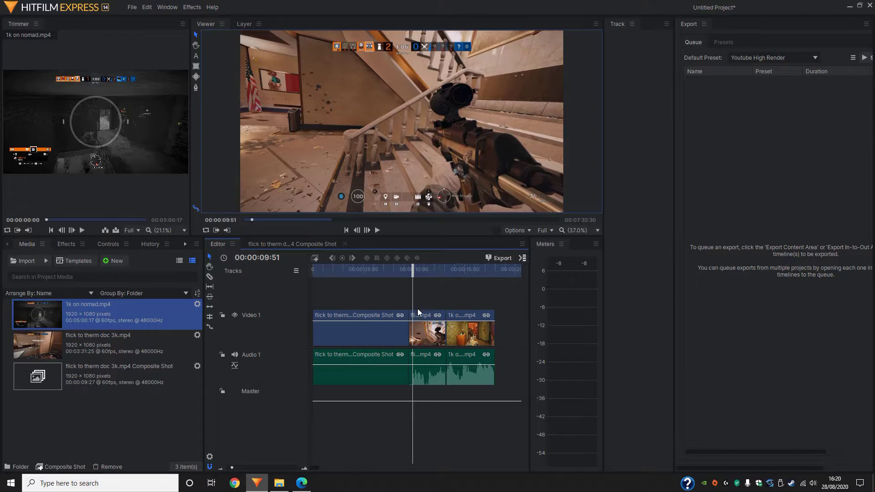
Make the second timeline clip a composite shot, taking its properties from Editor Sequence and leaving masks, effects and transforms here.
{"action": "right_click", "coordinate": [432, 340]}
{"action": "left_click", "coordinate": [493, 211]}
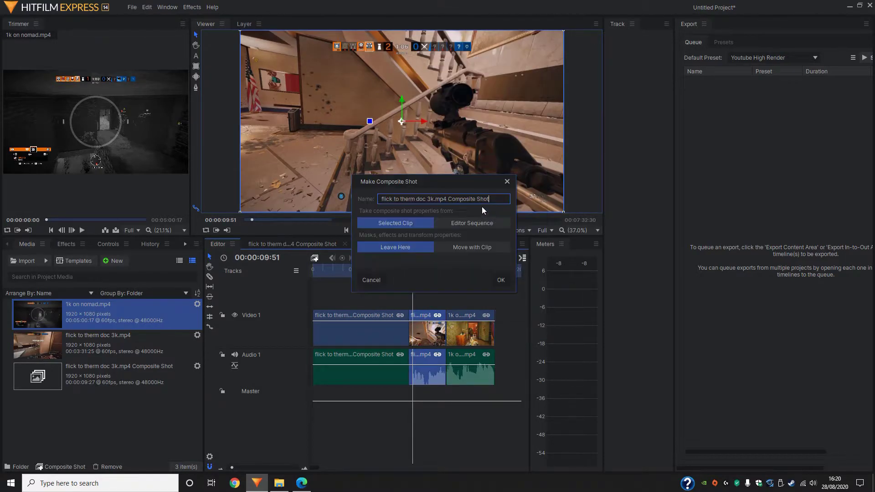
{"action": "left_click", "coordinate": [475, 224]}
{"action": "left_click", "coordinate": [500, 281]}
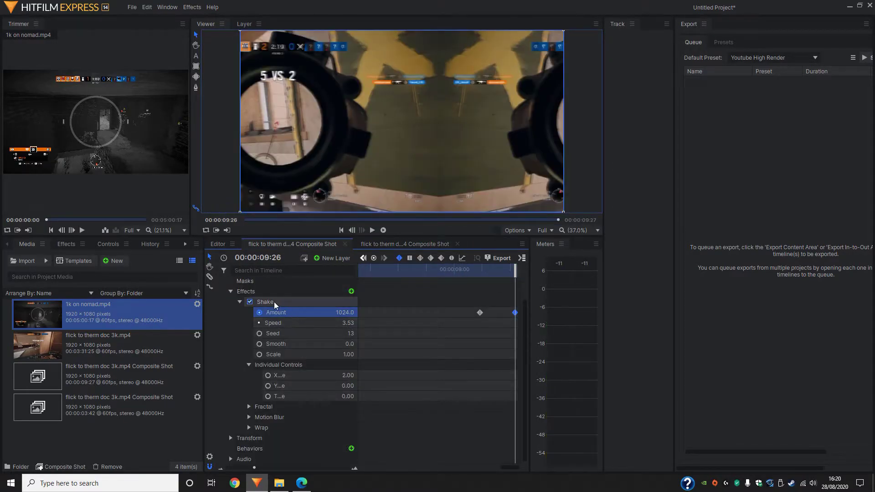
Copy the Shake effect from the first composite shot to the second one's video layer and check its Individual Controls values.
{"action": "left_click", "coordinate": [274, 303]}
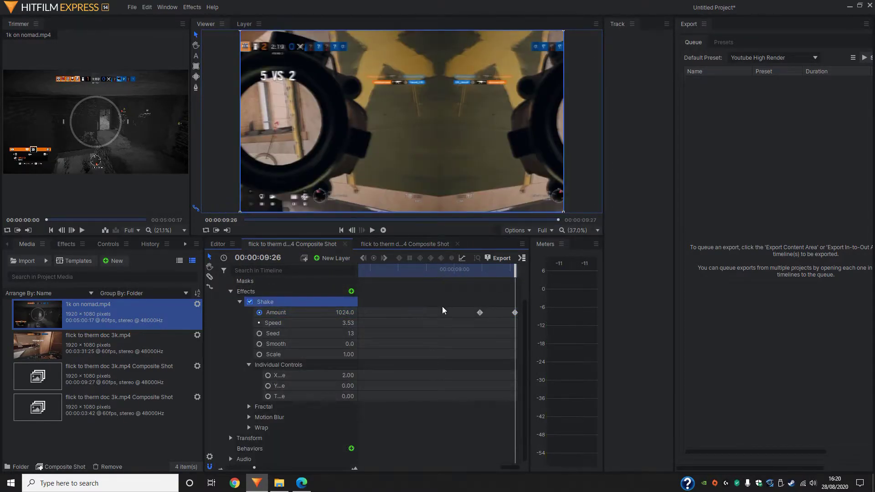
{"action": "left_click", "coordinate": [400, 242]}
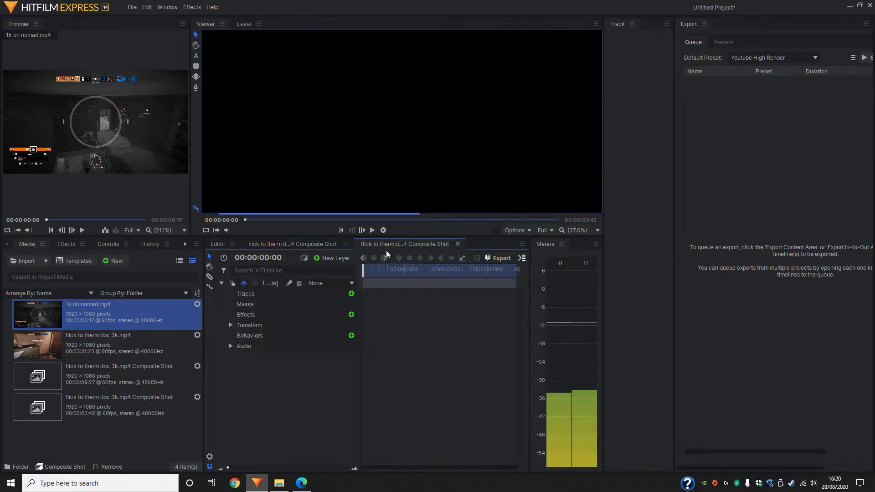
{"action": "left_click", "coordinate": [269, 315]}
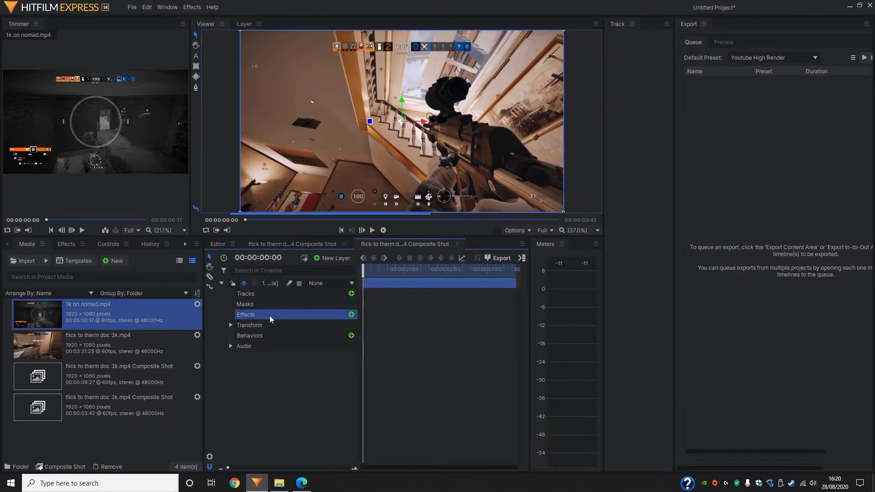
{"action": "key", "text": "ctrl+v"}
{"action": "left_click", "coordinate": [239, 325]}
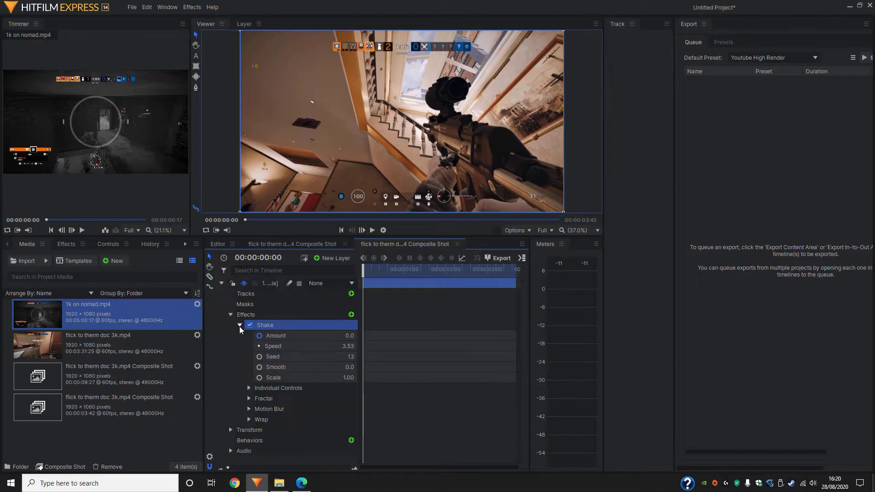
{"action": "left_click", "coordinate": [248, 388]}
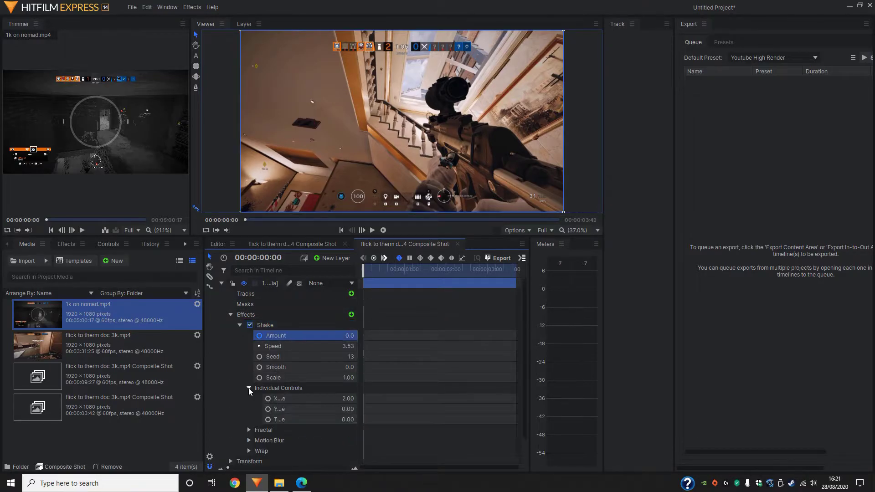
{"action": "left_click", "coordinate": [249, 388]}
Keyframe the second shot's Shake Amount at 1024.0 on the first frame and 0.0 at 00:00:00:09.
{"action": "left_click", "coordinate": [257, 336]}
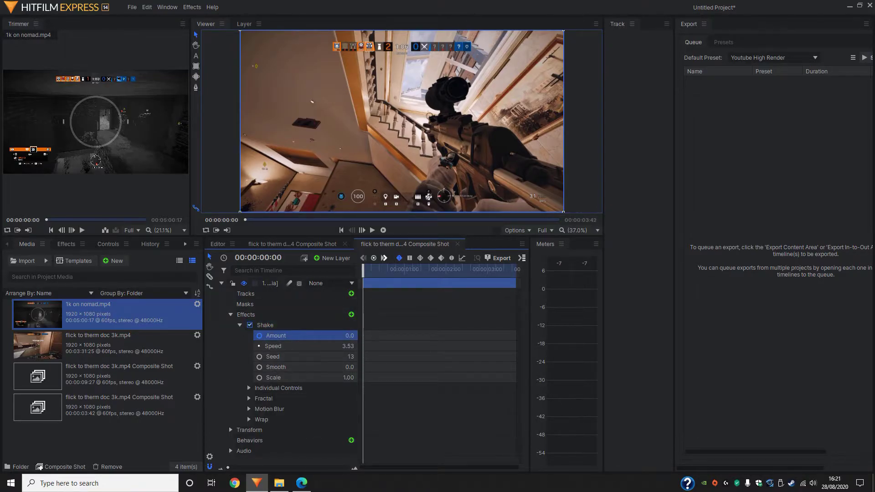
{"action": "left_click_drag", "start_coordinate": [349, 336], "coordinate": [583, 335]}
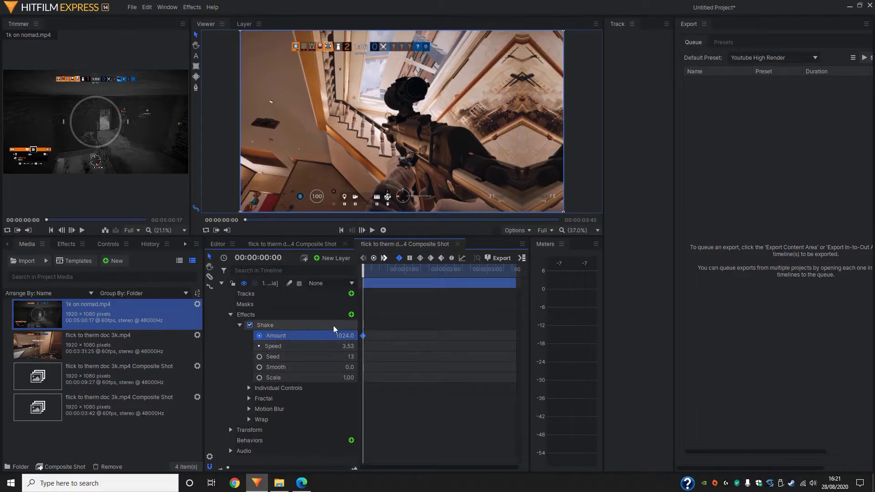
{"action": "left_click_drag", "start_coordinate": [364, 272], "coordinate": [372, 272]}
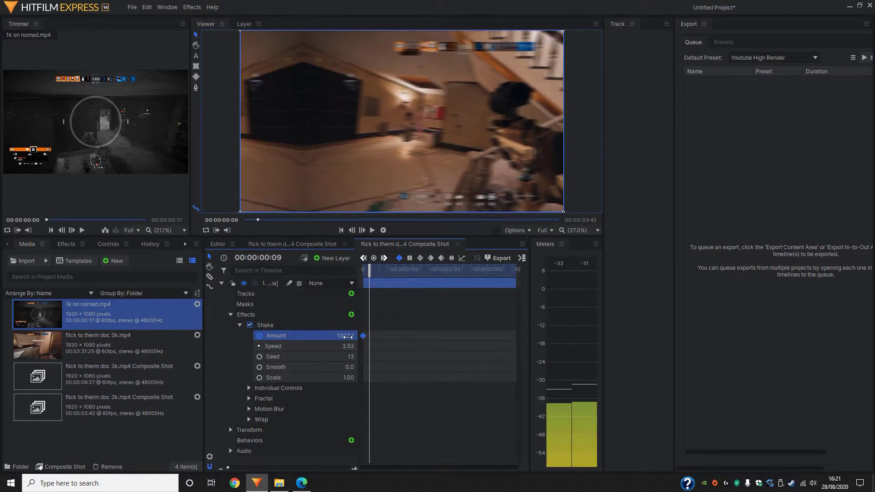
{"action": "left_click_drag", "start_coordinate": [348, 336], "coordinate": [118, 336]}
{"action": "scroll", "coordinate": [435, 271], "scroll_direction": "up", "scroll_amount": 3}
{"action": "mouse_move", "coordinate": [435, 270]}
{"action": "left_mouse_down"}
{"action": "mouse_move", "coordinate": [364, 272]}
{"action": "mouse_move", "coordinate": [437, 272]}
{"action": "left_mouse_up"}
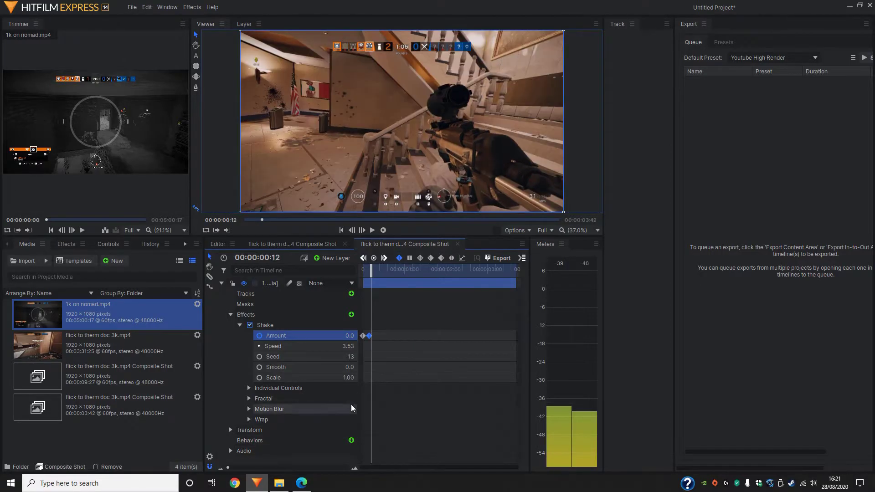
Play back the shake transition between the two composite shots in the editor timeline.
{"action": "left_click", "coordinate": [217, 245]}
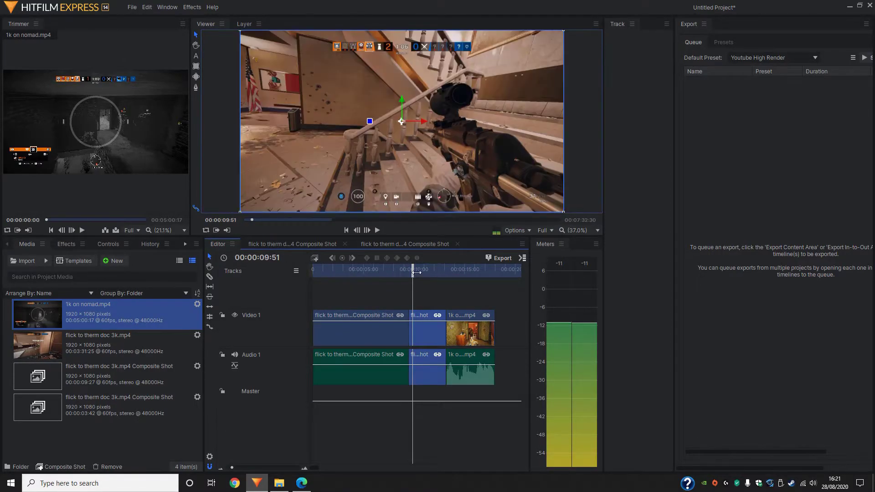
{"action": "left_click_drag", "start_coordinate": [412, 272], "coordinate": [390, 274]}
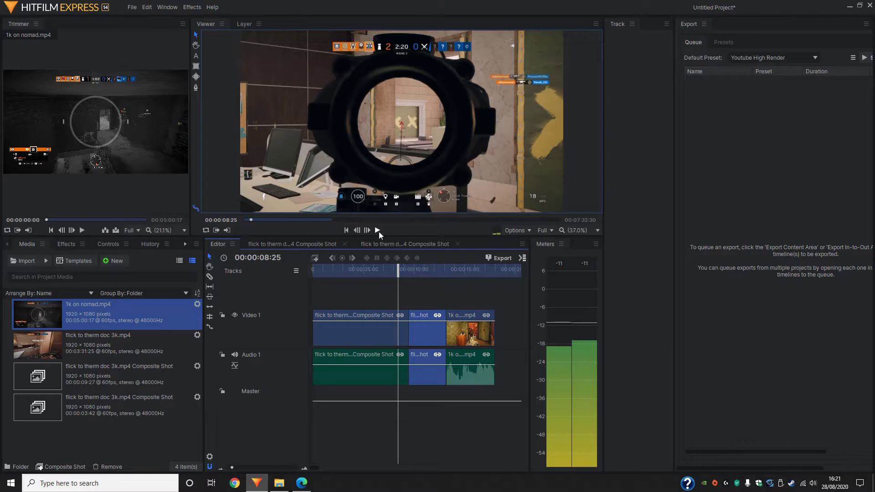
{"action": "left_click", "coordinate": [377, 230]}
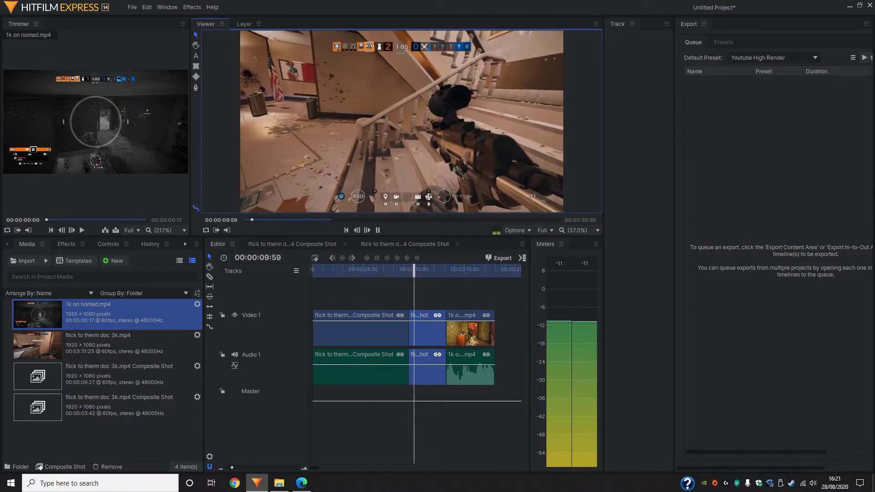
{"action": "left_click_drag", "start_coordinate": [424, 273], "coordinate": [400, 273]}
Open the first composite shot and add the Glow effect to its video layer.
{"action": "double_click", "coordinate": [346, 369]}
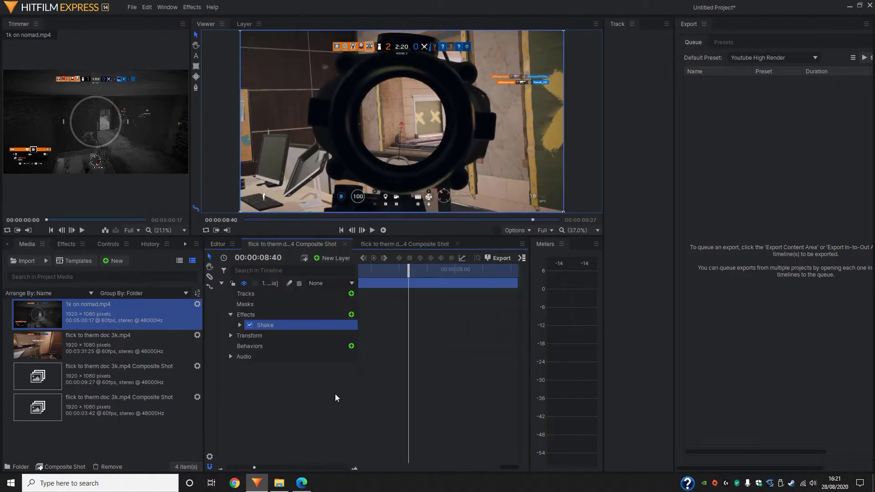
{"action": "left_click", "coordinate": [349, 318]}
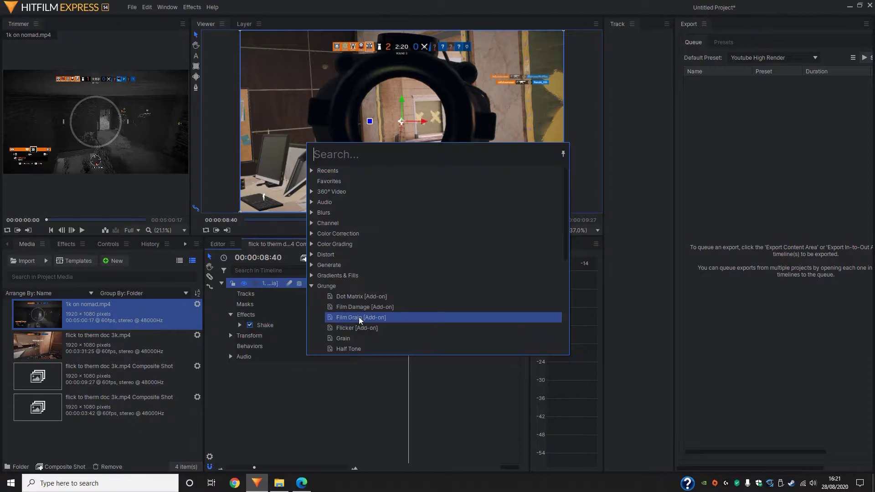
{"action": "type", "text": "glow"}
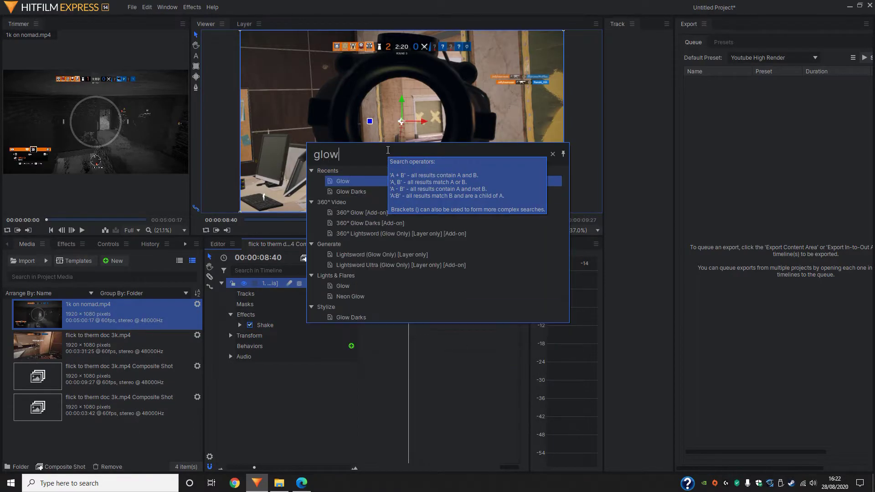
{"action": "left_click", "coordinate": [370, 182]}
{"action": "left_click", "coordinate": [240, 336]}
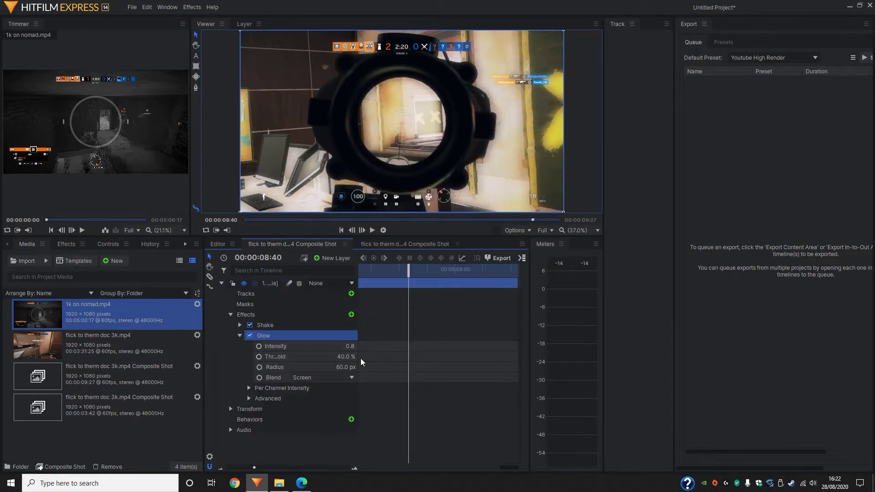
Keyframe the Glow Intensity at 0.0 shortly before the first shot's end and 0.8 on its last frame, and preview it.
{"action": "left_click_drag", "start_coordinate": [416, 270], "coordinate": [454, 280]}
{"action": "left_click", "coordinate": [258, 346]}
{"action": "type", "text": "0"}
{"action": "left_click", "coordinate": [462, 315]}
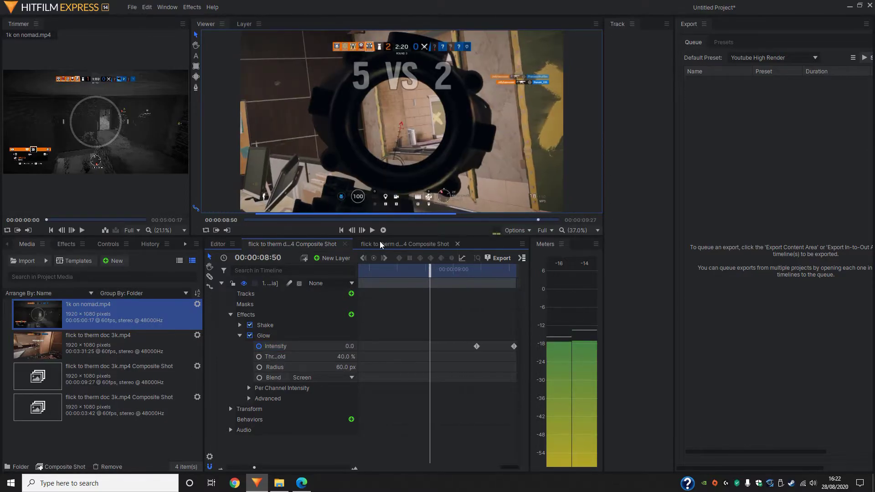
{"action": "left_click", "coordinate": [372, 230]}
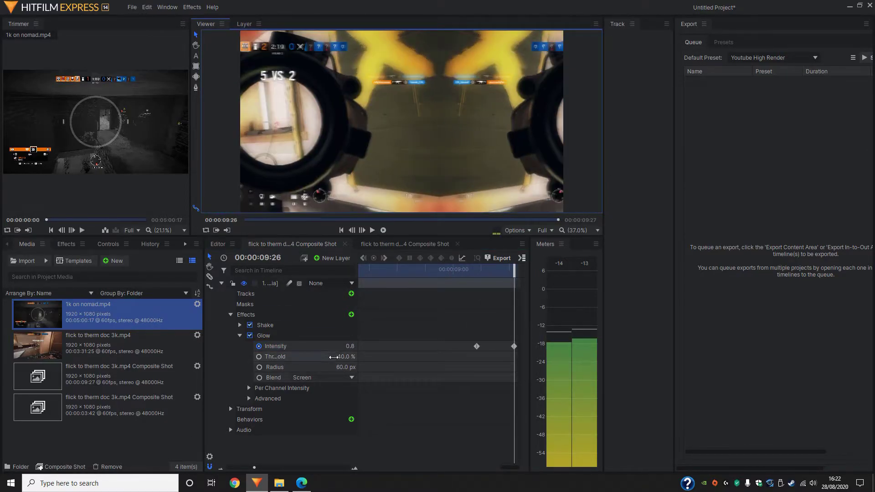
Copy the Glow effect from the first composite shot to the second one's video layer and expand its settings.
{"action": "left_click", "coordinate": [288, 337]}
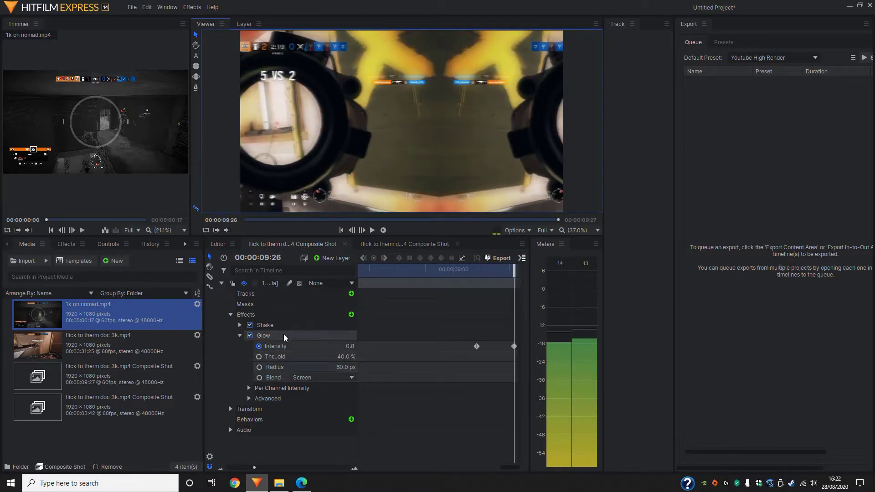
{"action": "left_click", "coordinate": [382, 244]}
{"action": "left_click", "coordinate": [239, 325]}
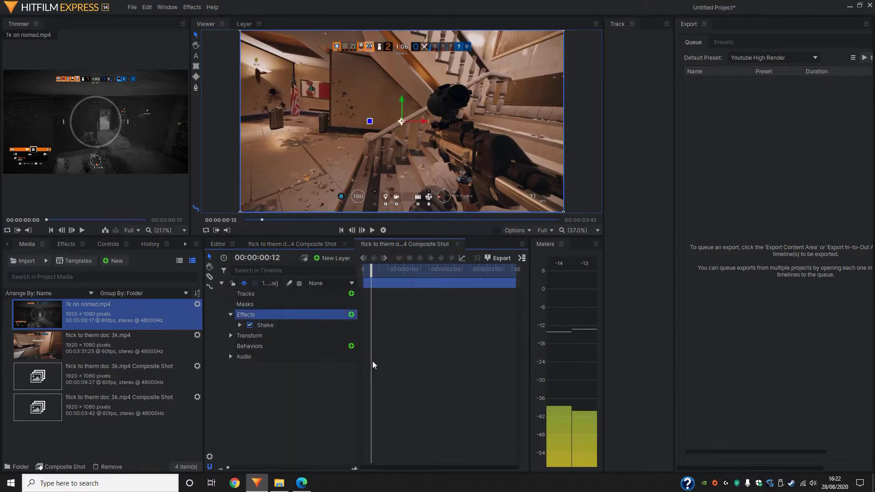
{"action": "key", "text": "ctrl+v"}
{"action": "left_click", "coordinate": [240, 336]}
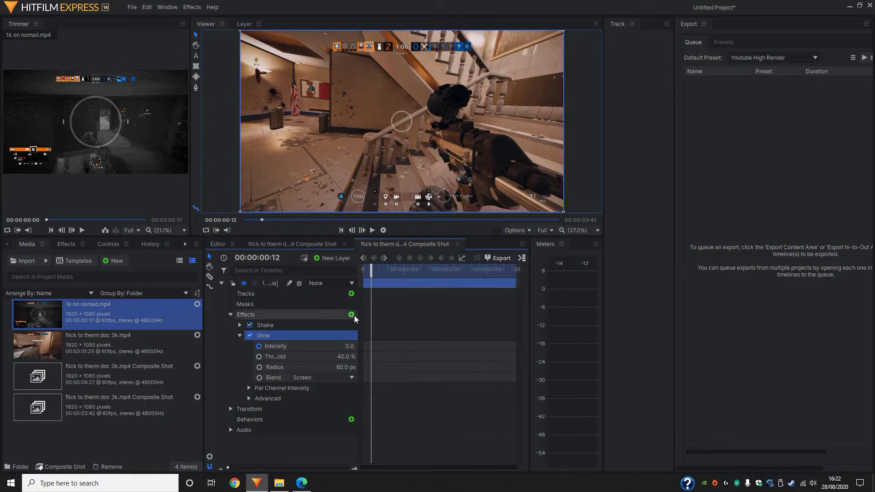
Keyframe the second shot's Glow Intensity at 0.0 at 00:00:00:12 and 0.8 on the first frame.
{"action": "left_click", "coordinate": [326, 347]}
{"action": "left_click", "coordinate": [373, 258]}
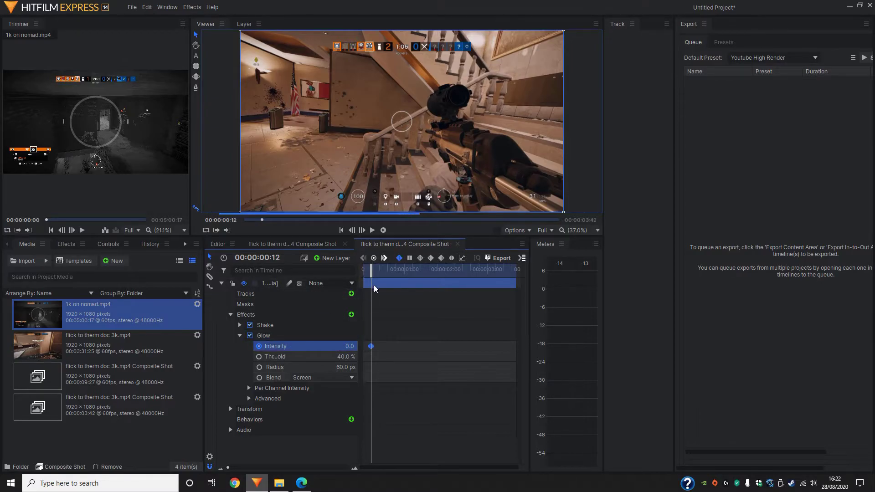
{"action": "left_click_drag", "start_coordinate": [371, 273], "coordinate": [350, 279]}
{"action": "type", "text": "0"}
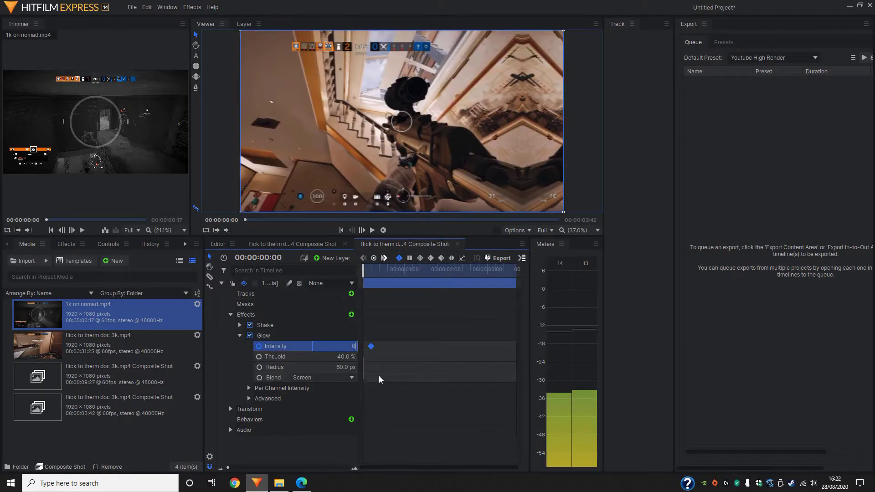
{"action": "type", "text": ".8"}
{"action": "key", "text": "Return"}
Play back the combined shake and glow transition across the cut in the editor timeline.
{"action": "left_click", "coordinate": [213, 242]}
{"action": "left_click_drag", "start_coordinate": [401, 270], "coordinate": [395, 270]}
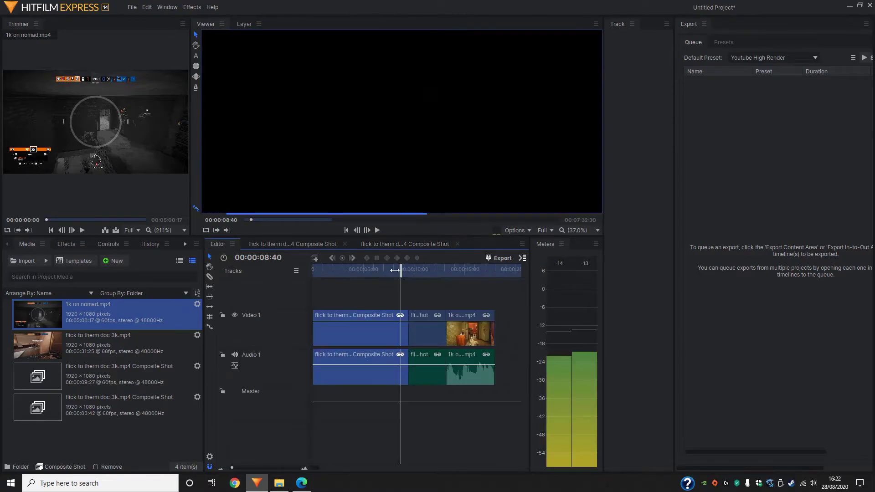
{"action": "left_click", "coordinate": [378, 230]}
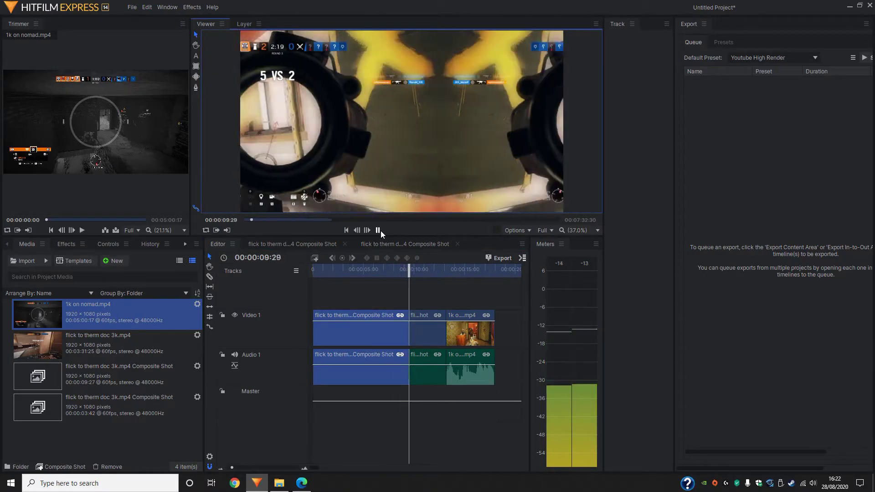
{"action": "left_click", "coordinate": [381, 230]}
Delete the Glow effect from the video layers of the first and second composite shots.
{"action": "double_click", "coordinate": [395, 335]}
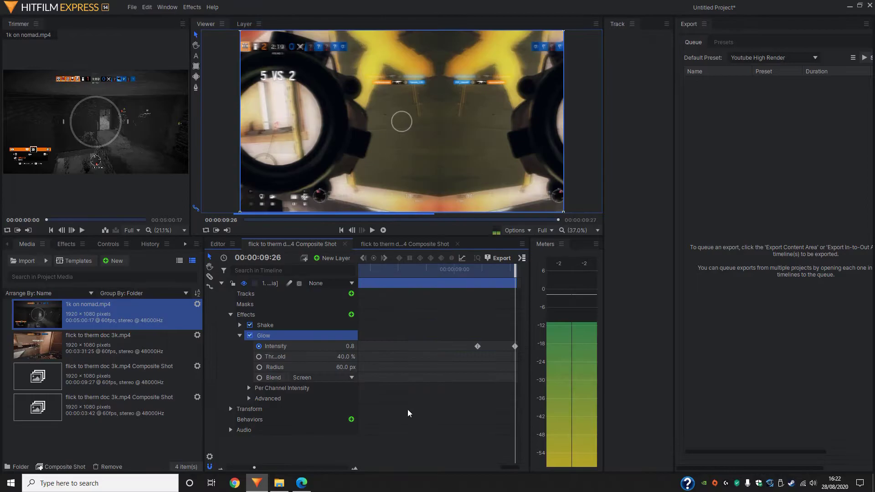
{"action": "key", "text": "Delete"}
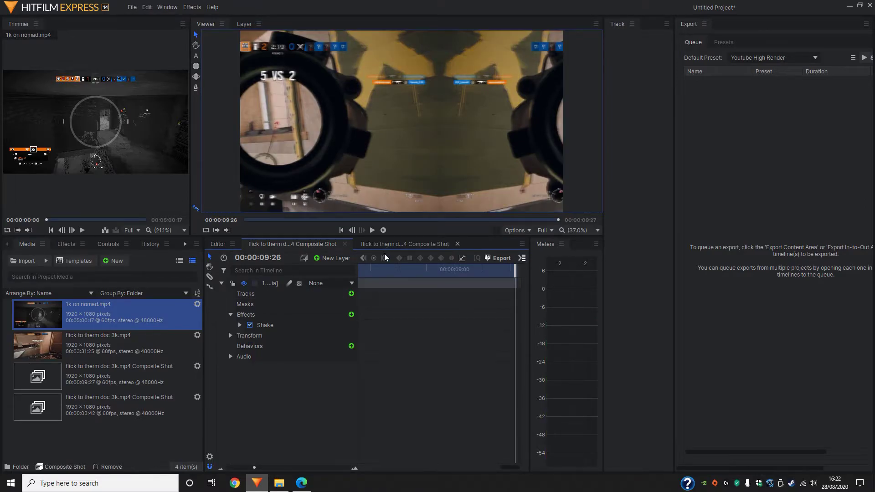
{"action": "left_click", "coordinate": [386, 245]}
{"action": "left_click", "coordinate": [294, 334]}
{"action": "key", "text": "Delete"}
Add the Diffuse effect to the first composite shot's video layer and expand its settings.
{"action": "left_click", "coordinate": [313, 244]}
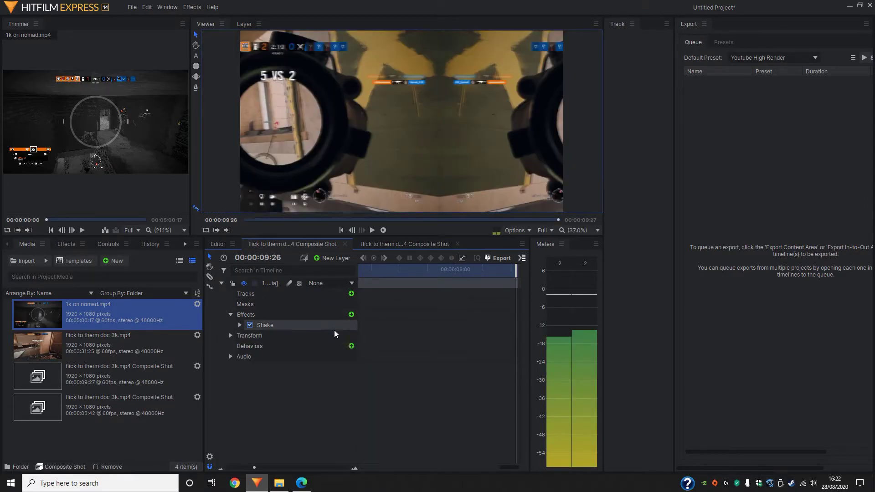
{"action": "left_click", "coordinate": [351, 315]}
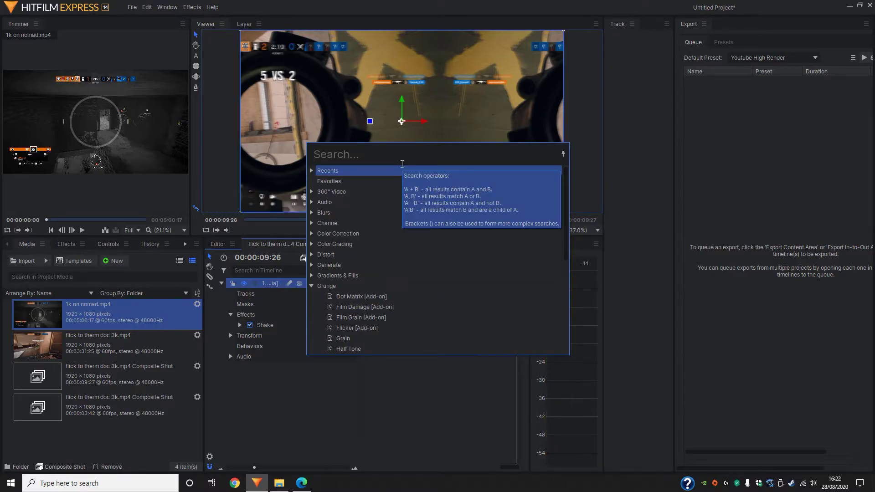
{"action": "type", "text": "diff"}
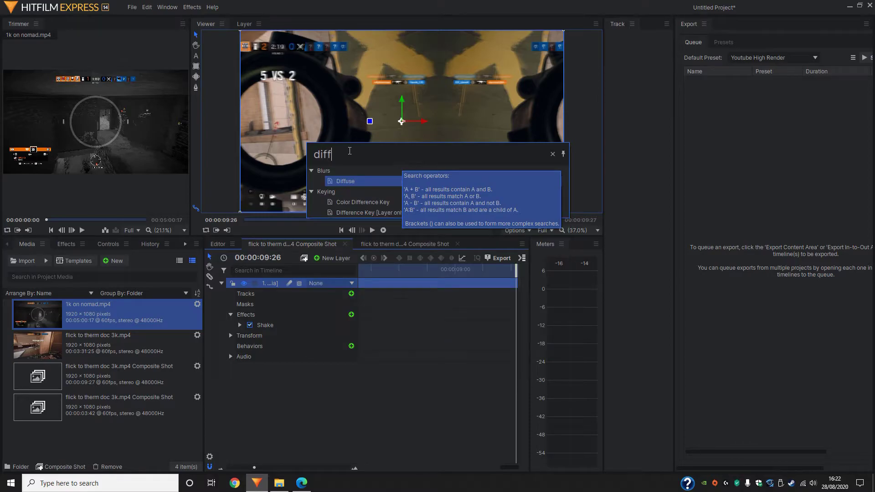
{"action": "left_click", "coordinate": [364, 184]}
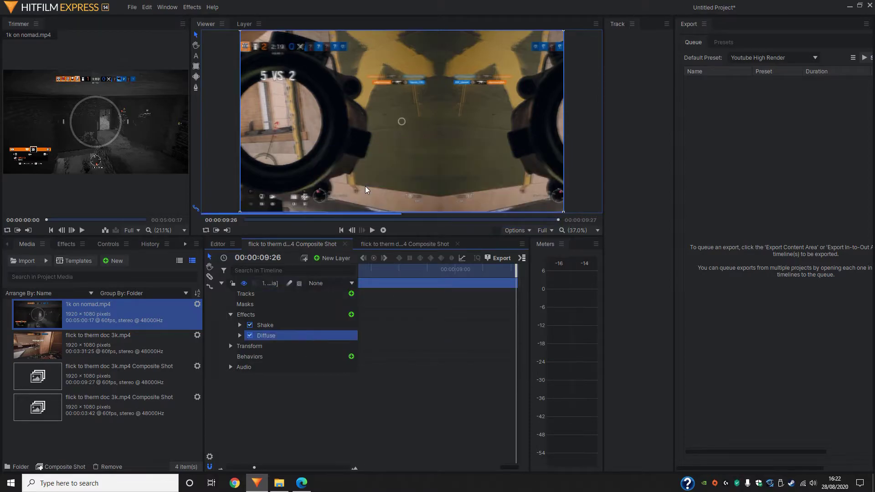
{"action": "left_click", "coordinate": [240, 335]}
Keyframe the first shot's Diffuse Opacity at 0.48 on the last frame and 0.00 at 00:00:09:14.
{"action": "left_click", "coordinate": [255, 366]}
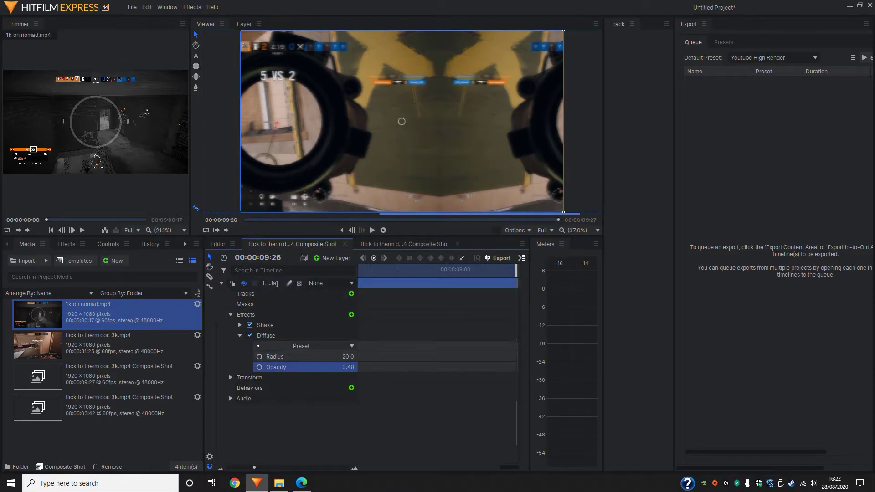
{"action": "left_click", "coordinate": [259, 367]}
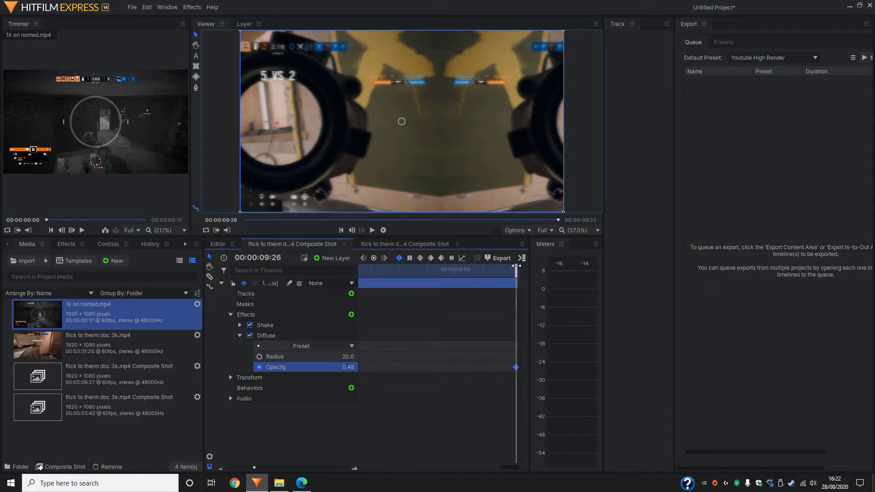
{"action": "left_click_drag", "start_coordinate": [516, 270], "coordinate": [486, 276]}
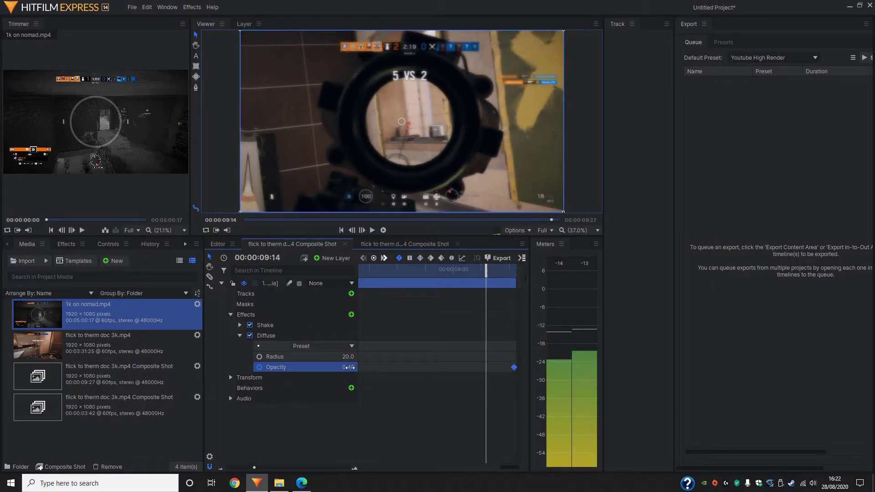
{"action": "left_click_drag", "start_coordinate": [350, 368], "coordinate": [319, 367]}
{"action": "left_click", "coordinate": [466, 332]}
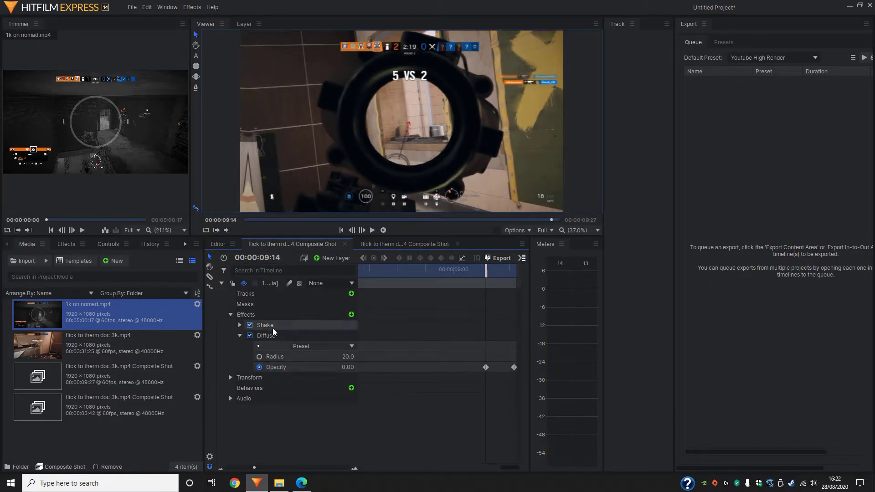
Copy the Diffuse effect from the first composite shot to the second one's video layer and expand its settings.
{"action": "left_click", "coordinate": [270, 335]}
{"action": "left_click", "coordinate": [401, 242]}
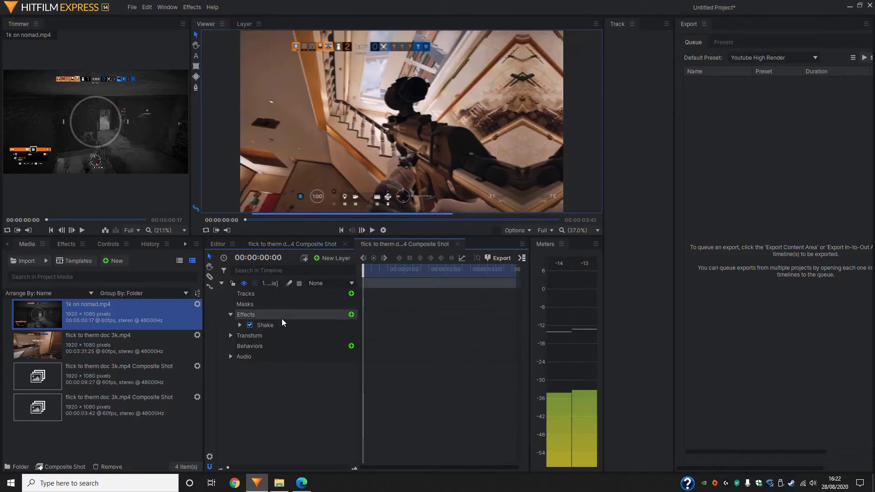
{"action": "left_click", "coordinate": [282, 318]}
{"action": "key", "text": "ctrl+v"}
{"action": "left_click", "coordinate": [239, 336]}
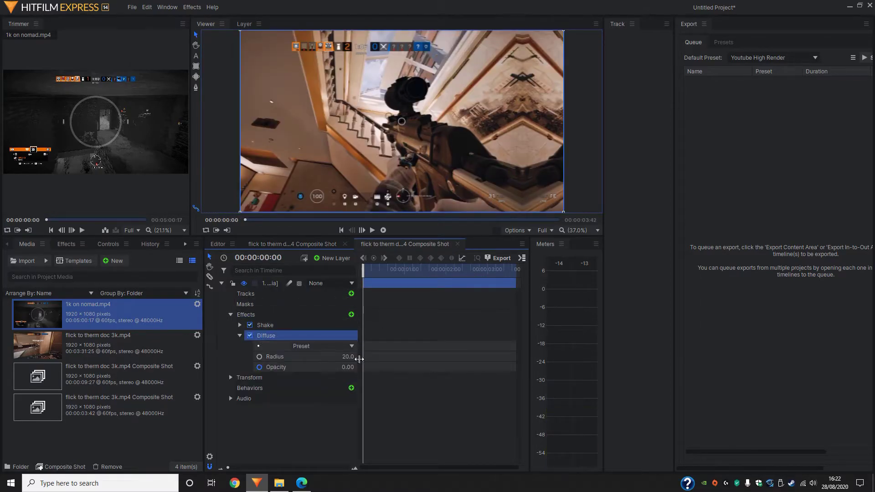
Keyframe the second shot's Diffuse Opacity at 0.50 on the first frame and 0 shortly after it.
{"action": "left_click", "coordinate": [316, 368]}
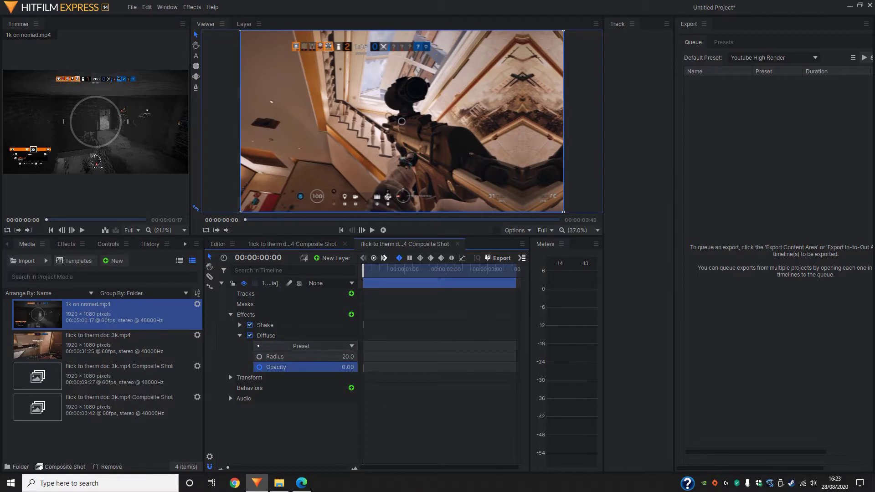
{"action": "left_click", "coordinate": [417, 341]}
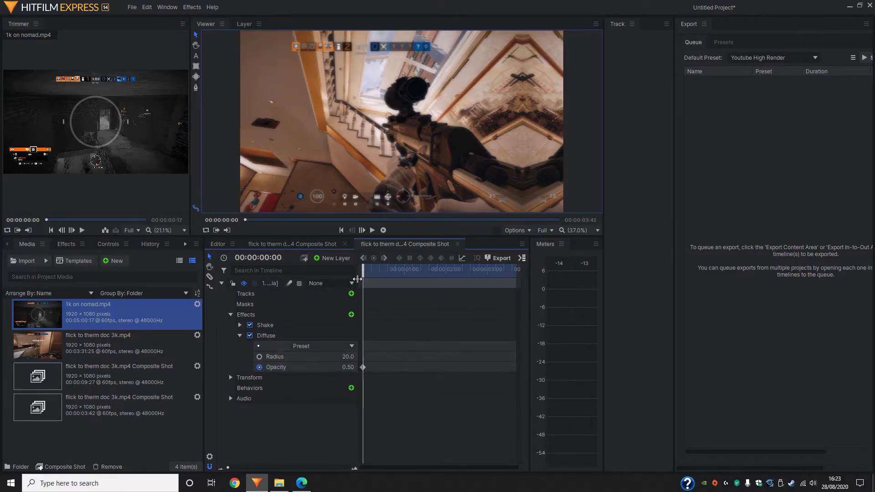
{"action": "left_click_drag", "start_coordinate": [364, 273], "coordinate": [347, 259]}
{"action": "left_click", "coordinate": [352, 368]}
{"action": "type", "text": "0"}
{"action": "left_click", "coordinate": [427, 338]}
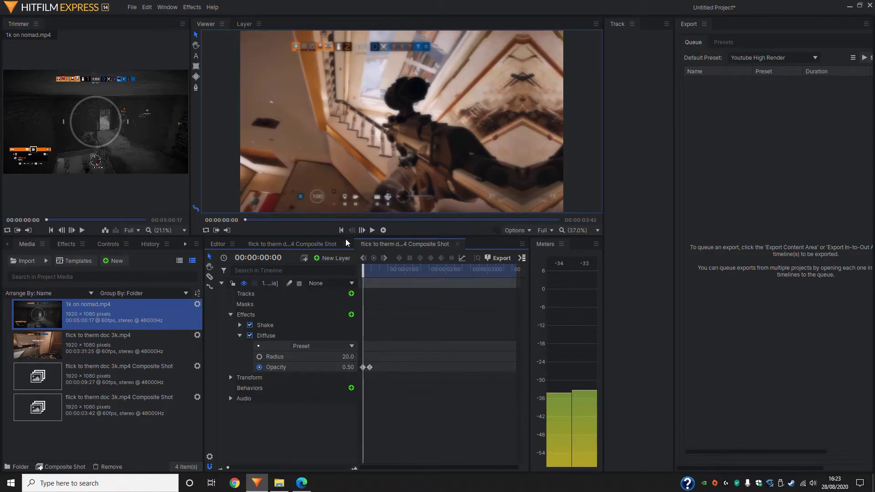
Play back the shake and diffuse transition across the cut in the editor timeline.
{"action": "left_click", "coordinate": [218, 244]}
{"action": "left_click_drag", "start_coordinate": [416, 269], "coordinate": [393, 267]}
{"action": "left_click", "coordinate": [380, 230]}
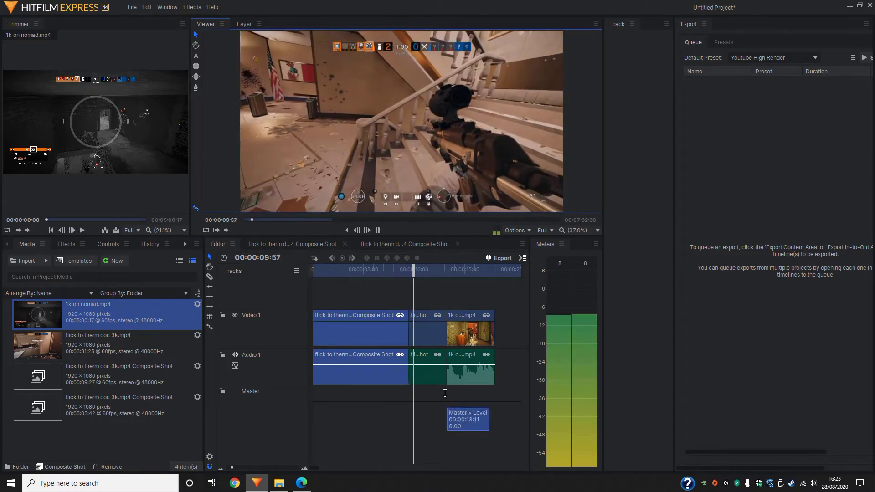
{"action": "left_click", "coordinate": [378, 231]}
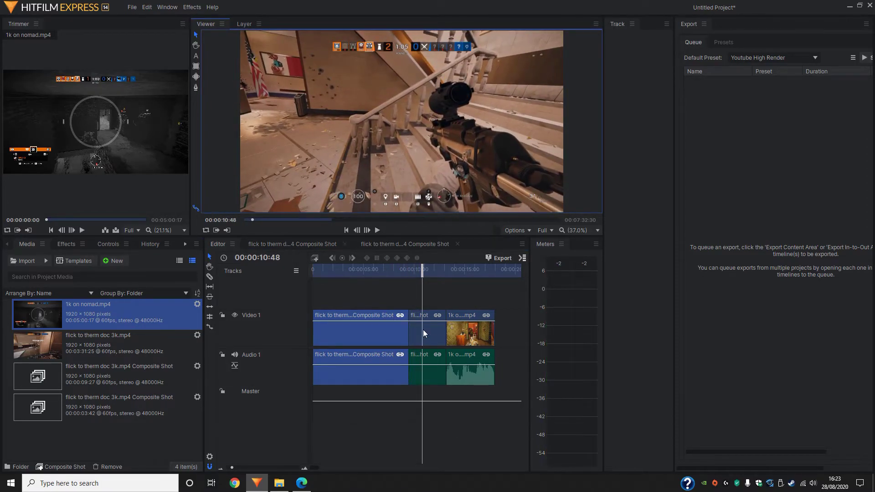
Copy the first composite shot's Shake effect and add it as an additional Shake on the second shot, with the playhead at its last frame.
{"action": "left_click", "coordinate": [285, 244]}
{"action": "left_click", "coordinate": [280, 326]}
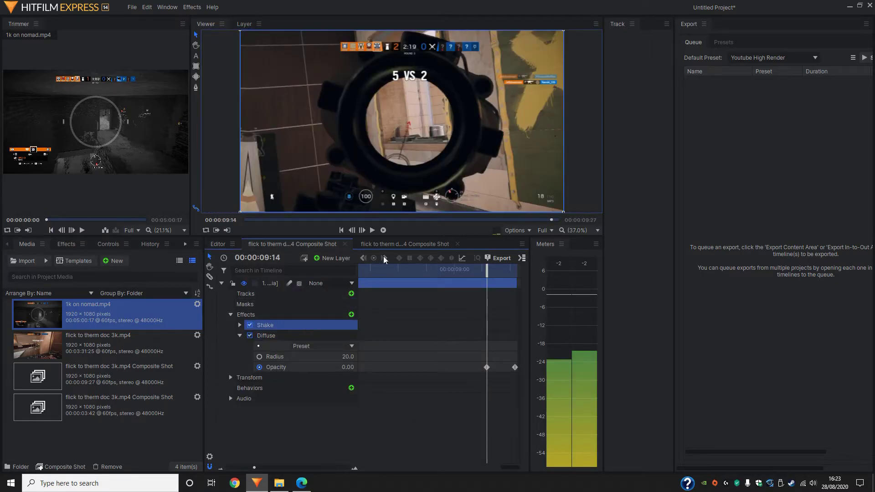
{"action": "left_click", "coordinate": [219, 244]}
{"action": "left_click", "coordinate": [455, 336]}
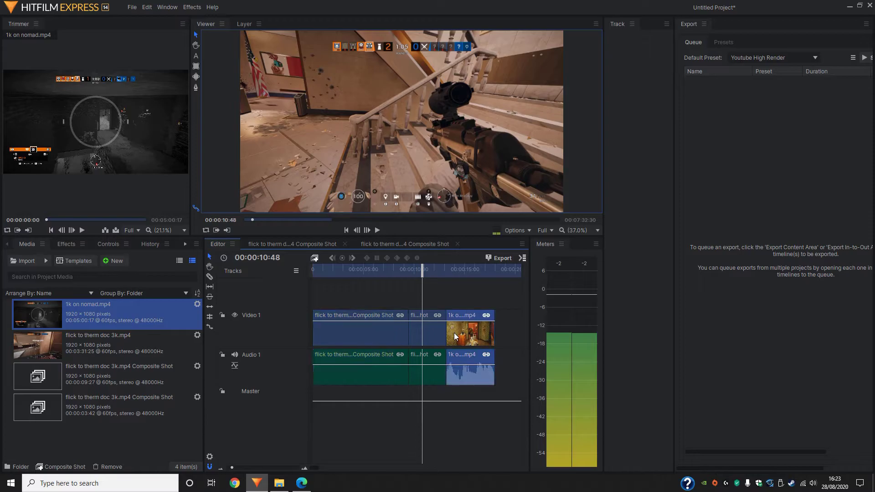
{"action": "double_click", "coordinate": [432, 336]}
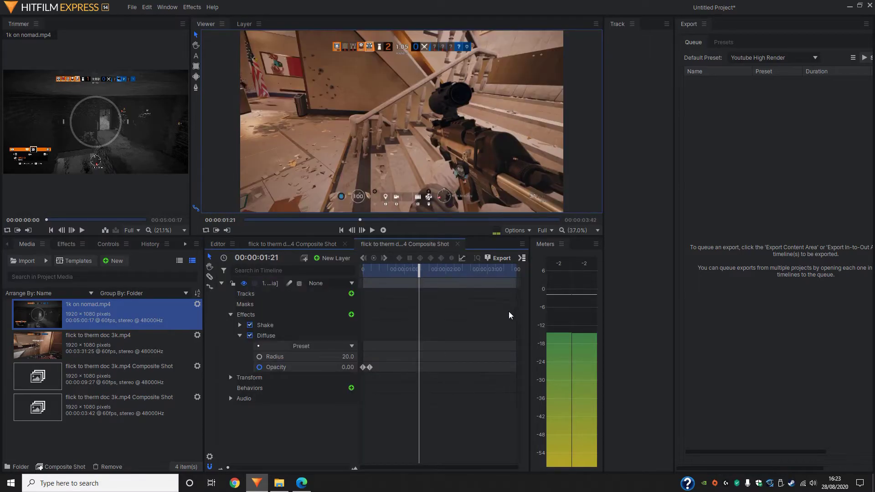
{"action": "left_click_drag", "start_coordinate": [418, 273], "coordinate": [515, 274]}
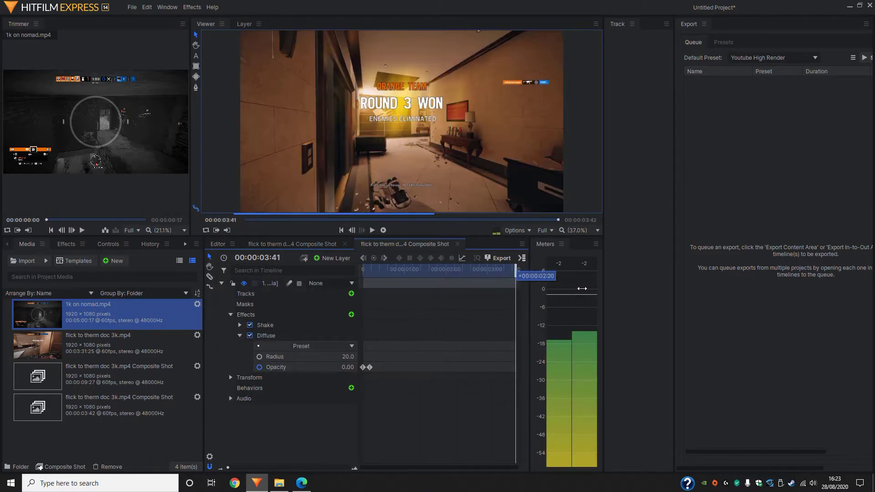
{"action": "left_click", "coordinate": [240, 336]}
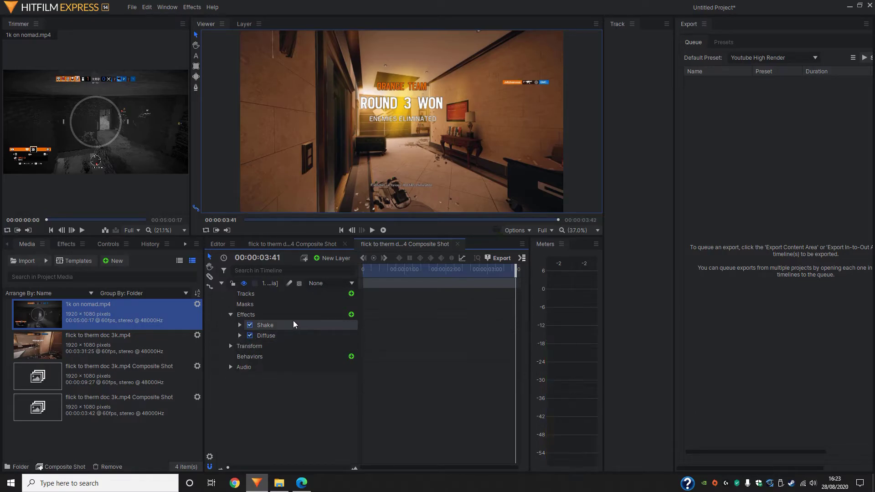
{"action": "left_click", "coordinate": [294, 317]}
{"action": "key", "text": "ctrl+v"}
In the newly added Shake's Individual Controls, set the X value to 0.00 and the Y value to 2.00.
{"action": "left_click", "coordinate": [239, 347]}
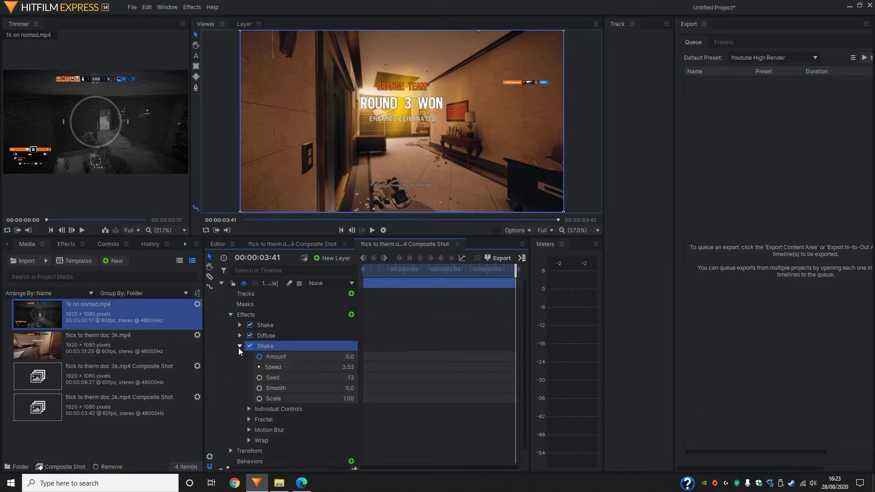
{"action": "left_click", "coordinate": [251, 409]}
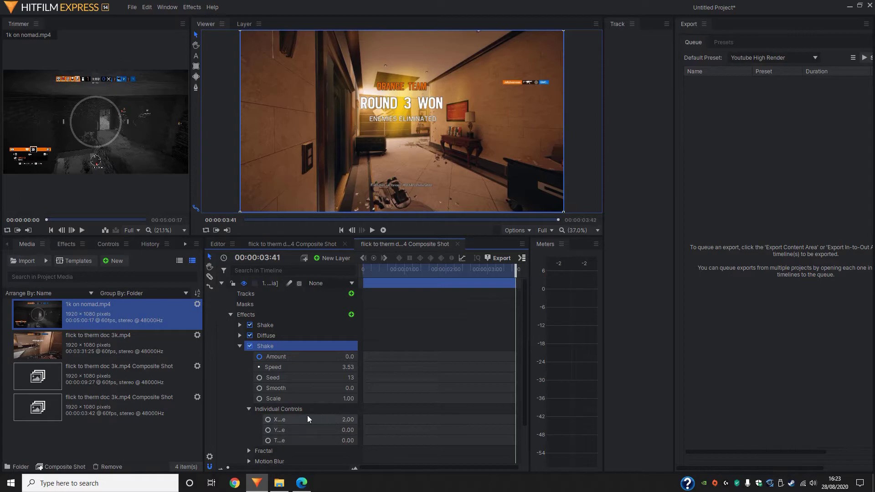
{"action": "left_click_drag", "start_coordinate": [346, 419], "coordinate": [378, 430]}
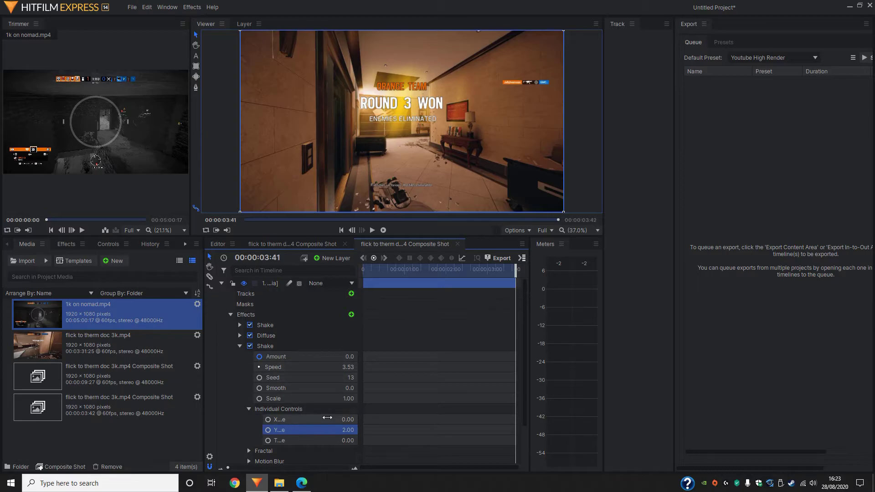
Keyframe the added Shake's Amount at 0.0 shortly before the second shot's end and 1024.0 on its last frame.
{"action": "left_click", "coordinate": [291, 355]}
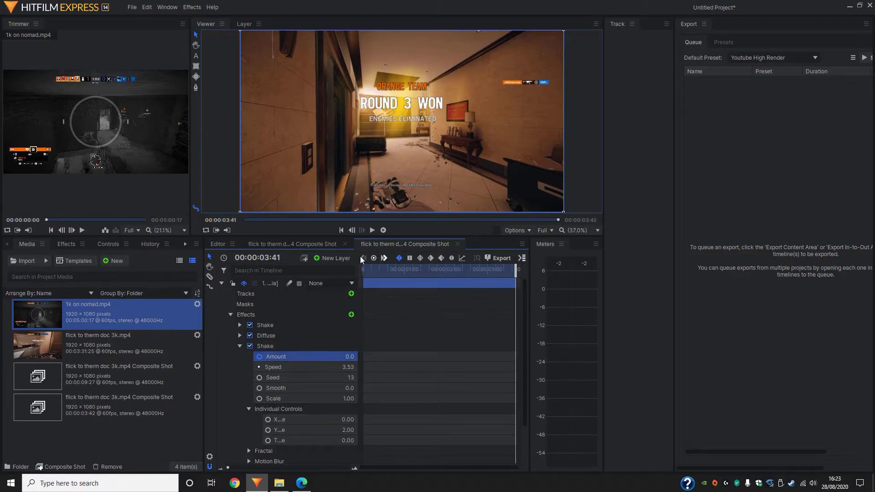
{"action": "left_click", "coordinate": [374, 258]}
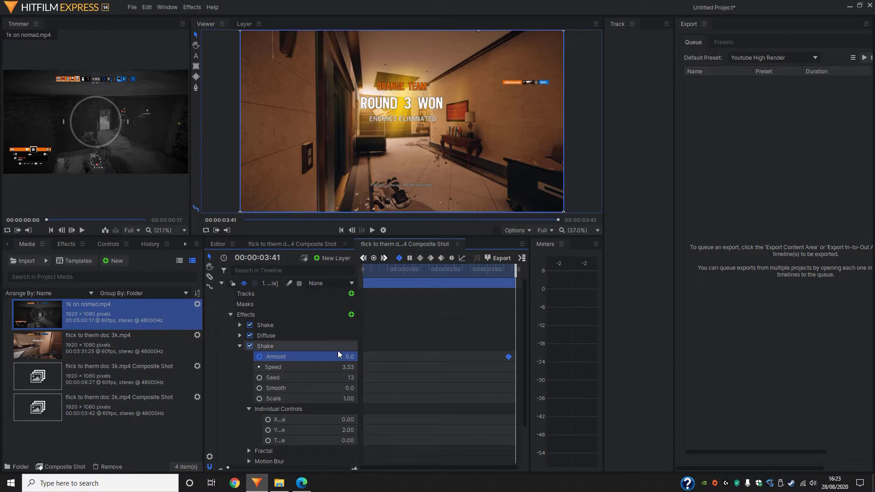
{"action": "left_click", "coordinate": [376, 260]}
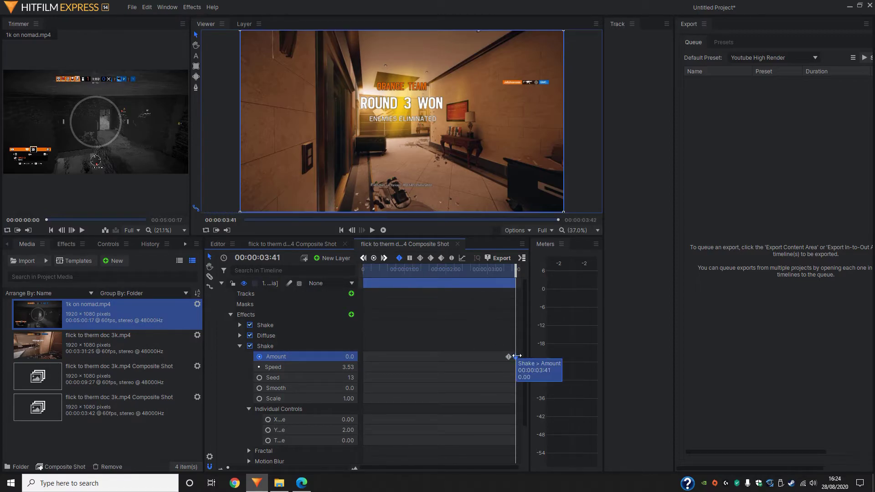
{"action": "left_click_drag", "start_coordinate": [345, 356], "coordinate": [345, 356]}
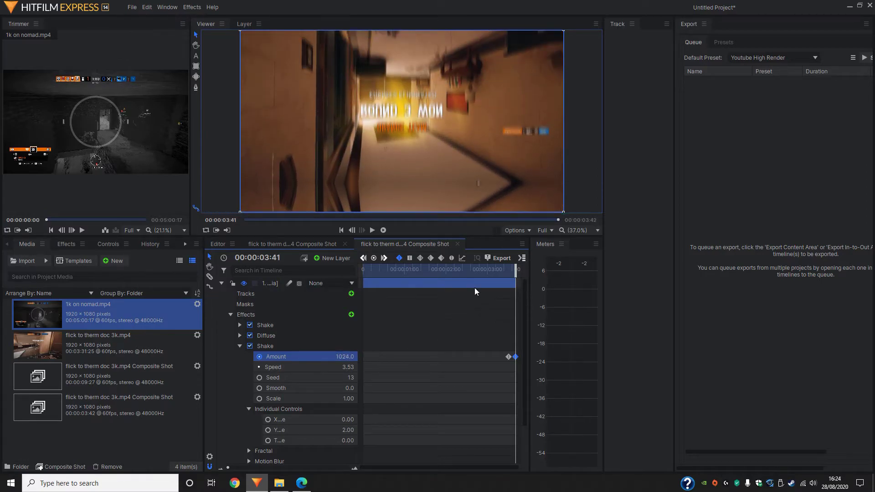
{"action": "left_click_drag", "start_coordinate": [227, 468], "coordinate": [268, 468]}
{"action": "left_click_drag", "start_coordinate": [509, 270], "coordinate": [534, 299]}
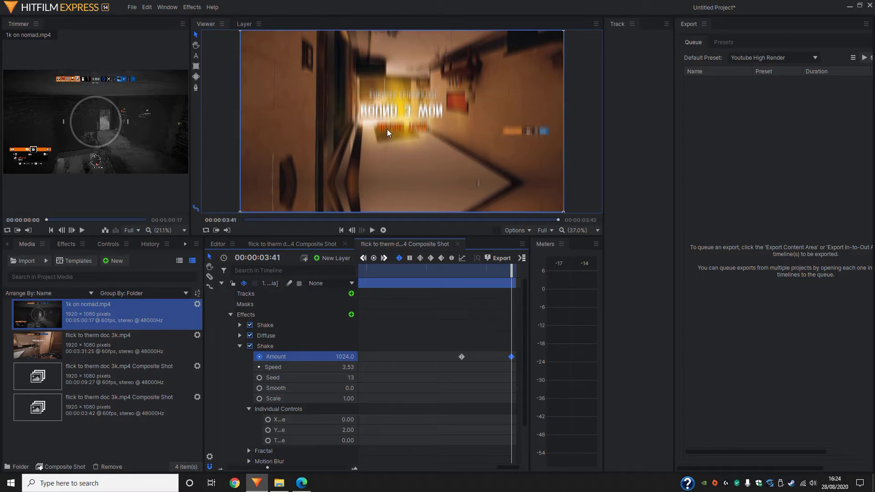
Make a composite shot from the 1k on nomad.mp4 timeline clip using the Editor Sequence properties and expand its layer.
{"action": "left_click", "coordinate": [222, 244]}
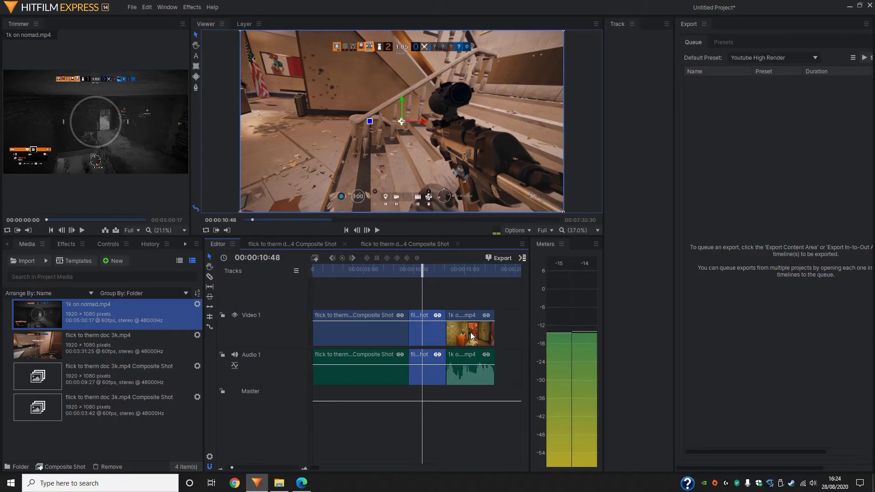
{"action": "right_click", "coordinate": [472, 335]}
{"action": "left_click", "coordinate": [521, 204]}
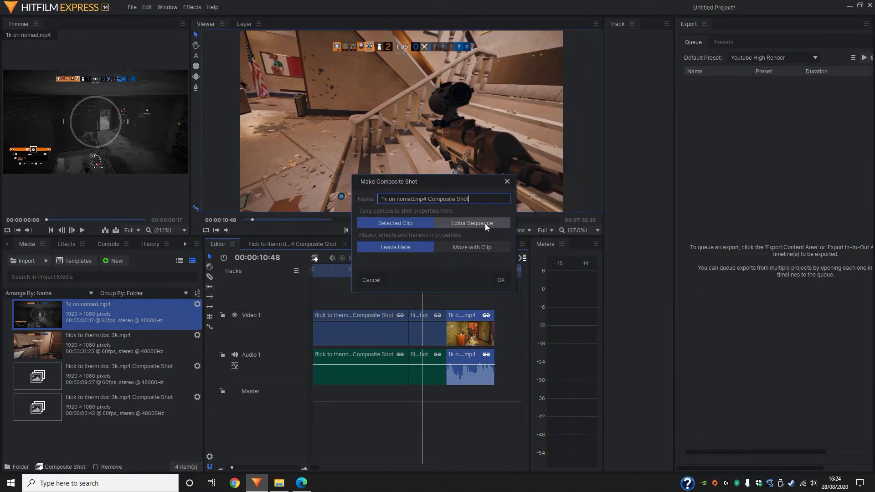
{"action": "left_click", "coordinate": [485, 223]}
{"action": "left_click", "coordinate": [501, 279]}
{"action": "left_click", "coordinate": [221, 283]}
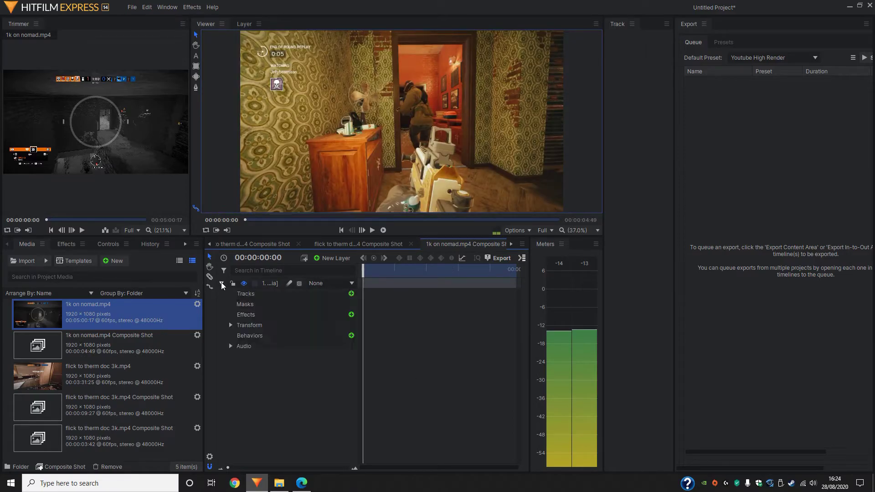
{"action": "left_click", "coordinate": [230, 325]}
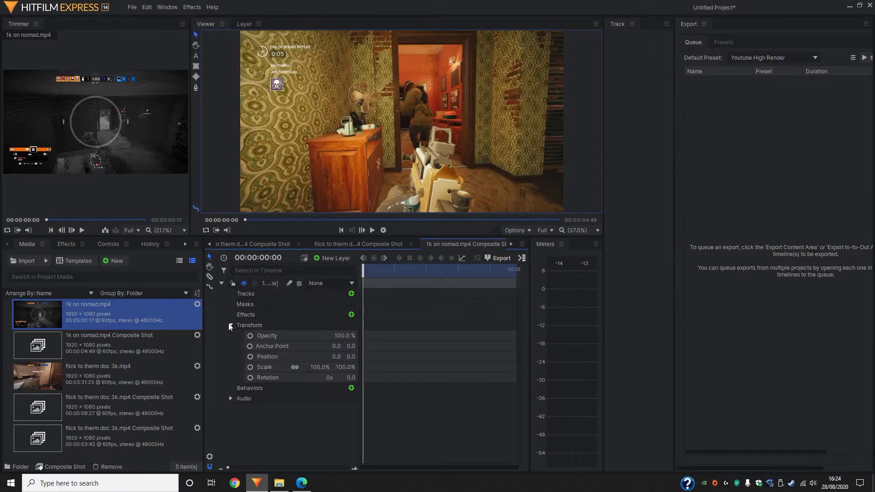
{"action": "left_click", "coordinate": [230, 325]}
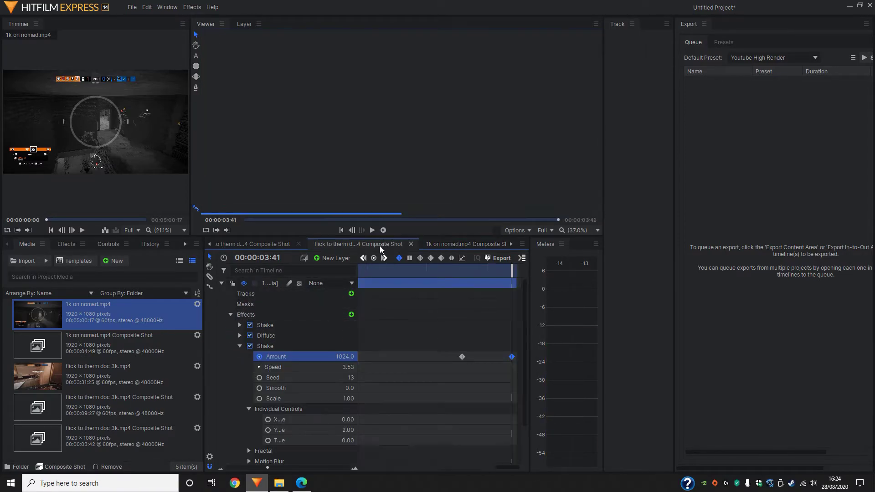
Copy the second shot's added Shake effect onto the 1k on nomad.mp4 composite shot and expand its properties.
{"action": "left_click", "coordinate": [308, 348]}
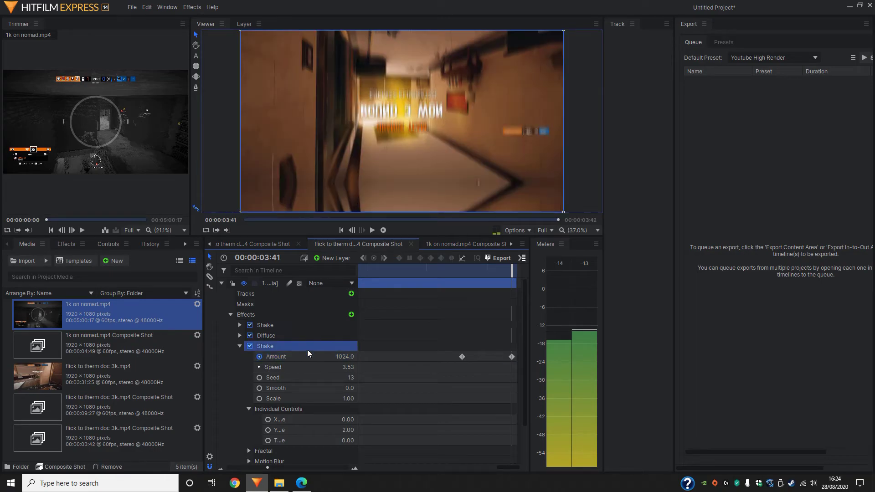
{"action": "left_click", "coordinate": [438, 246]}
{"action": "left_click", "coordinate": [269, 323]}
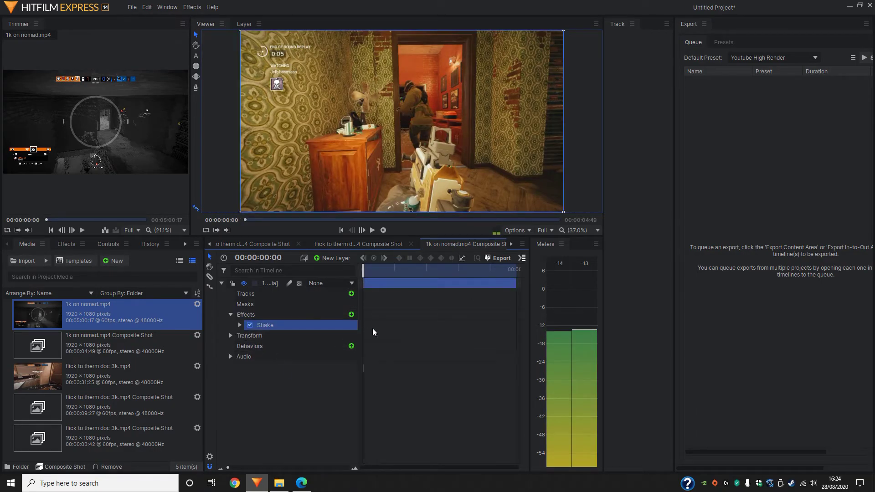
{"action": "left_click", "coordinate": [239, 325]}
Move both Shake Amount keyframes together to the start of the 1k on nomad.mp4 composite shot.
{"action": "left_click_drag", "start_coordinate": [460, 318], "coordinate": [503, 359]}
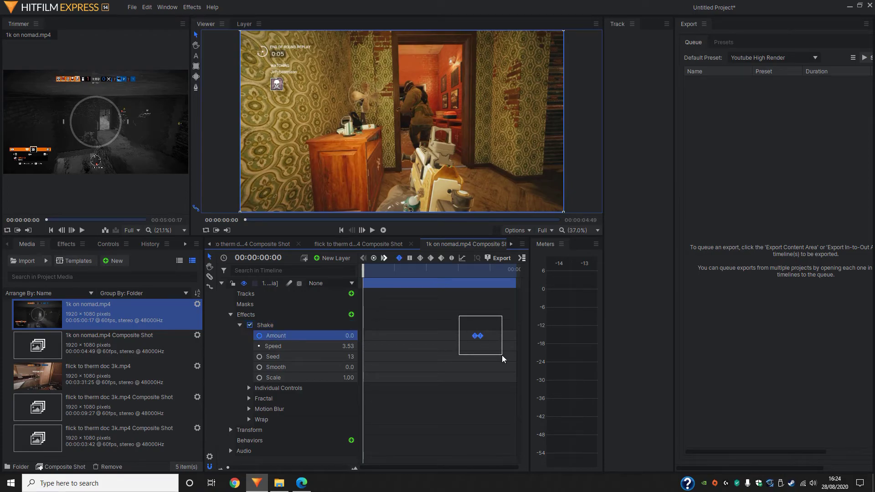
{"action": "left_click_drag", "start_coordinate": [363, 270], "coordinate": [341, 270]}
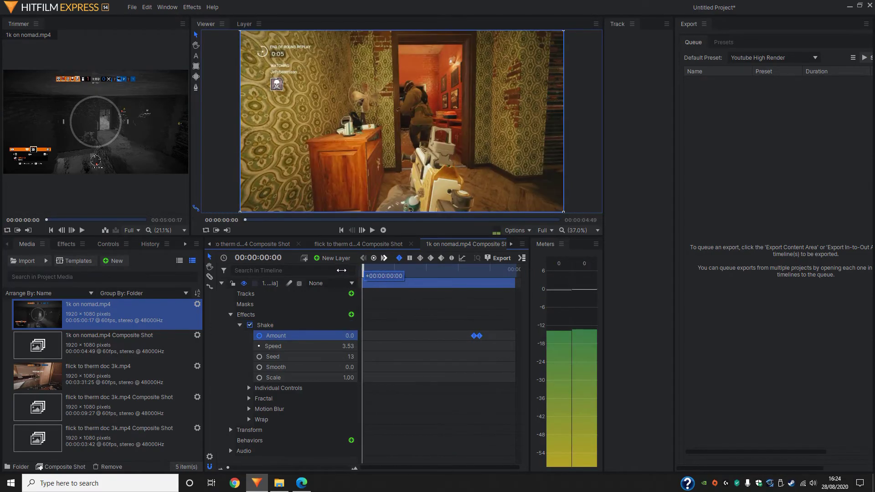
{"action": "left_click_drag", "start_coordinate": [480, 336], "coordinate": [367, 336]}
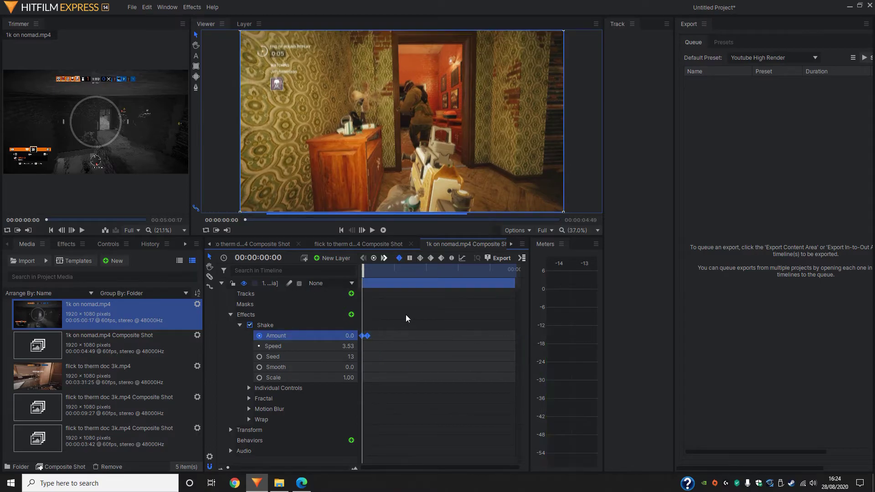
{"action": "left_click", "coordinate": [359, 302]}
{"action": "left_click_drag", "start_coordinate": [363, 273], "coordinate": [360, 273]}
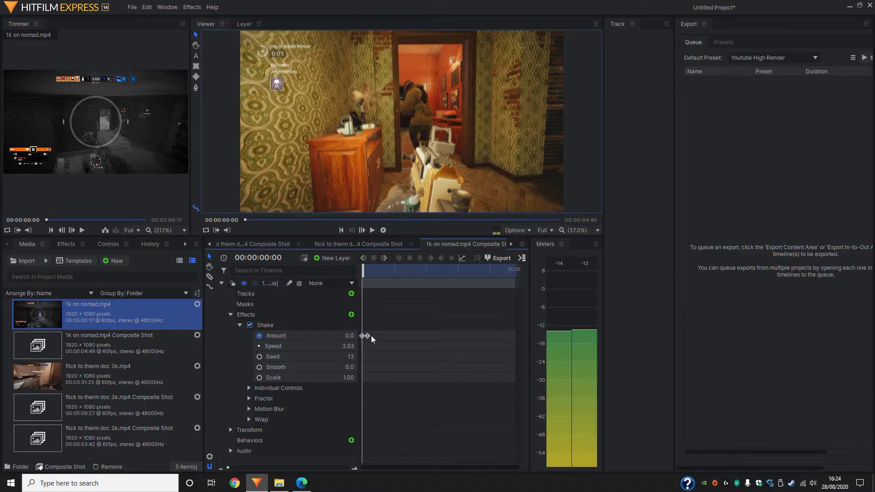
Reverse the two Shake Amount keyframes so 1024.0 sits on the first frame and 0.0 shortly after it.
{"action": "mouse_move", "coordinate": [367, 336]}
{"action": "left_mouse_down"}
{"action": "mouse_move", "coordinate": [379, 336]}
{"action": "mouse_move", "coordinate": [363, 336]}
{"action": "mouse_move", "coordinate": [371, 336]}
{"action": "left_mouse_up"}
{"action": "left_click", "coordinate": [370, 264]}
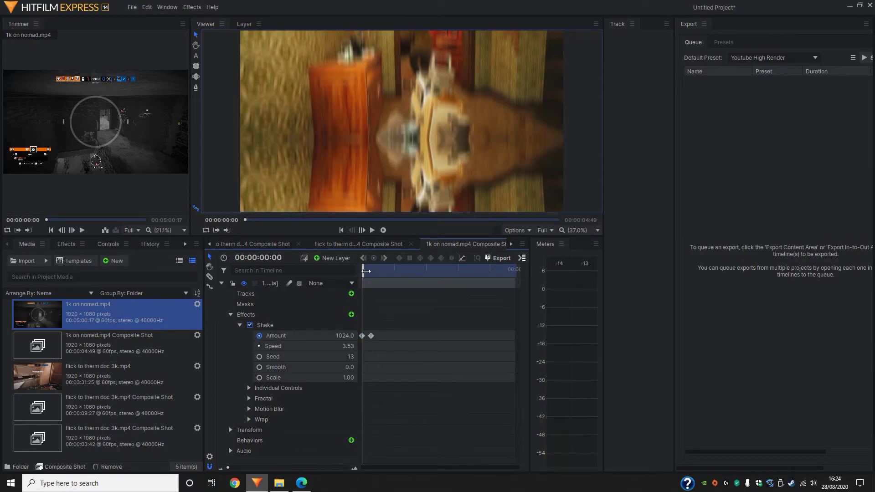
{"action": "left_click_drag", "start_coordinate": [366, 271], "coordinate": [370, 273]}
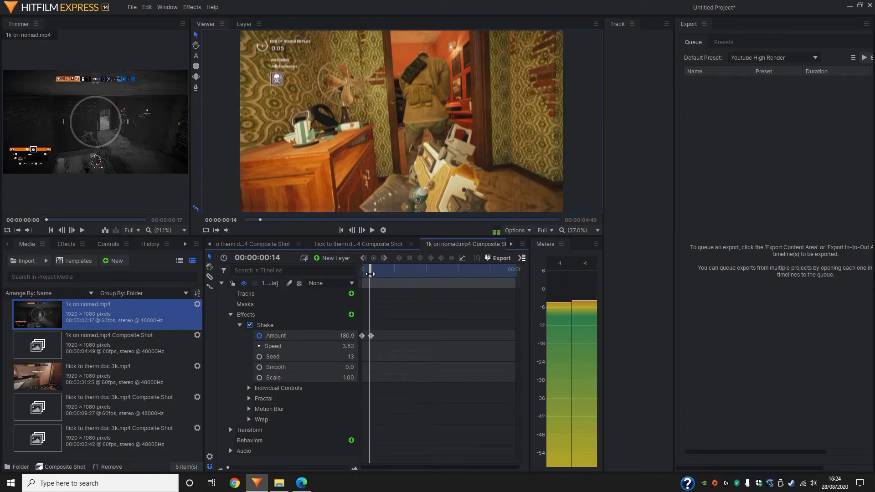
Return to the Editor timeline and play back the transition between the second flick to therm doc shot and the 1k on nomad shot.
{"action": "left_click", "coordinate": [213, 244]}
{"action": "left_click", "coordinate": [225, 242]}
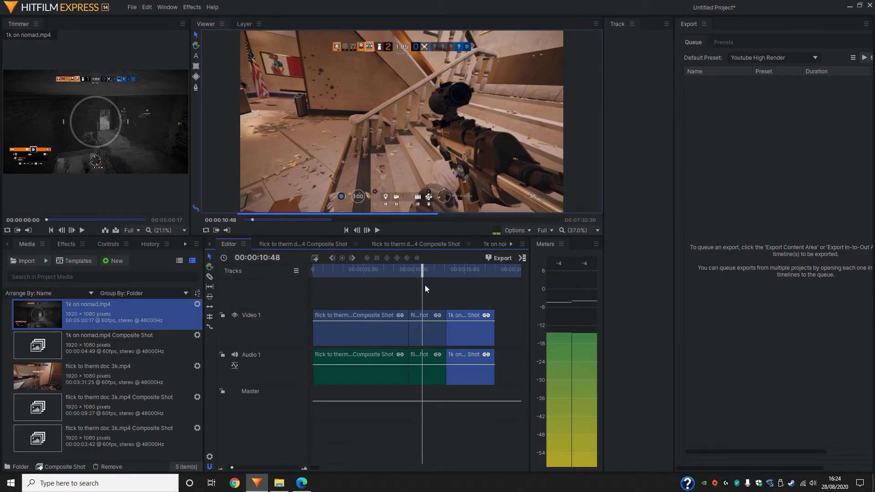
{"action": "left_click", "coordinate": [377, 230]}
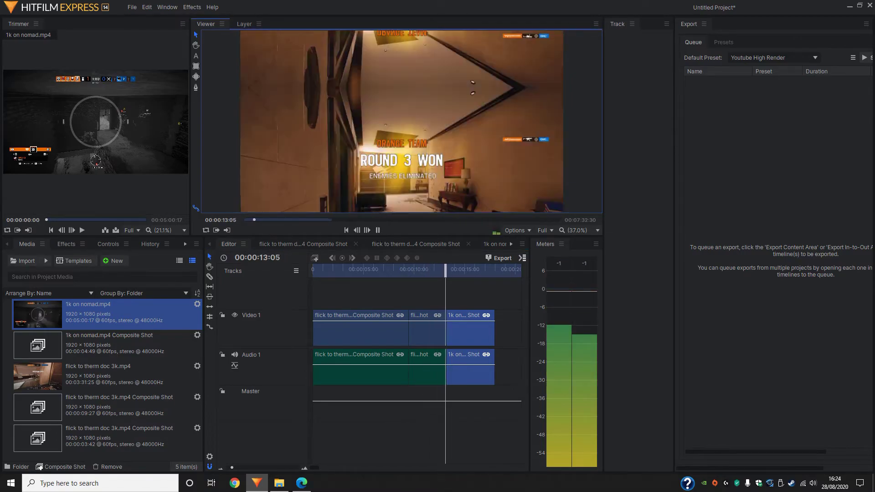
{"action": "left_click", "coordinate": [378, 230]}
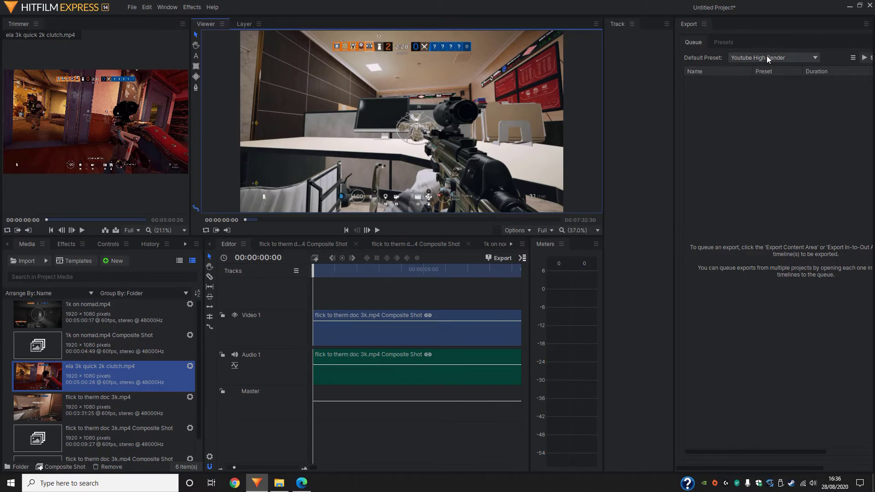
Add the Editor timeline to the export queue as an MP4 named test1 in the Tom Clancy's Rainbow Six Siege folder.
{"action": "left_click", "coordinate": [507, 259]}
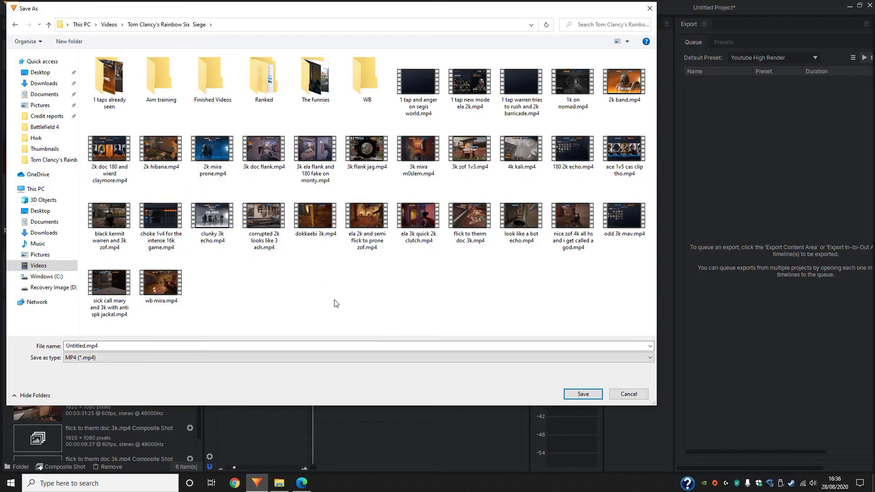
{"action": "left_click", "coordinate": [85, 345]}
{"action": "left_click", "coordinate": [79, 346]}
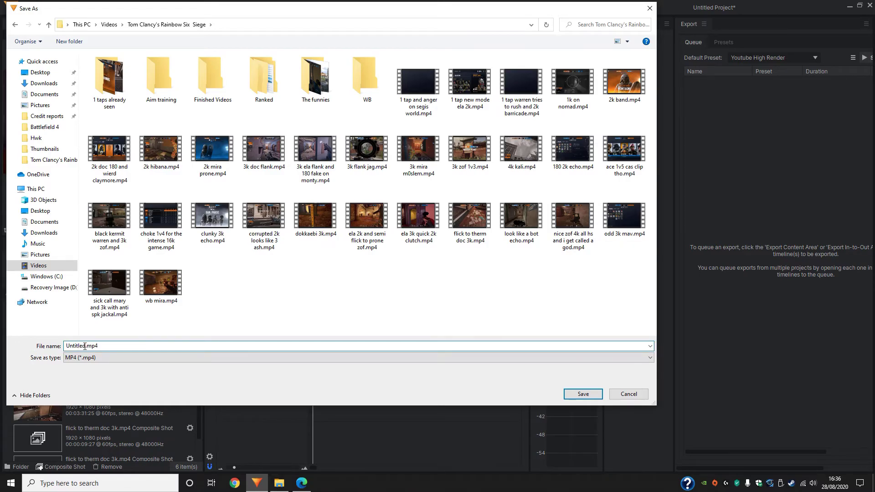
{"action": "double_click", "coordinate": [85, 346]}
{"action": "type", "text": "test1"}
{"action": "left_click", "coordinate": [584, 395]}
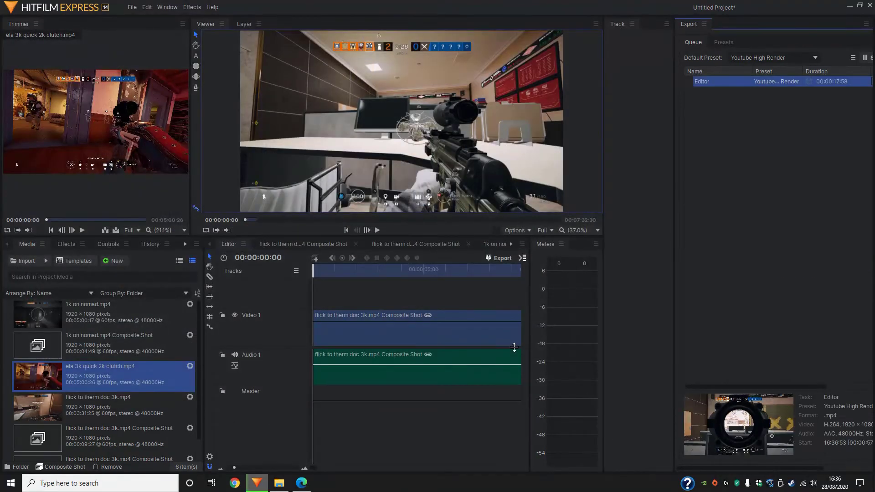